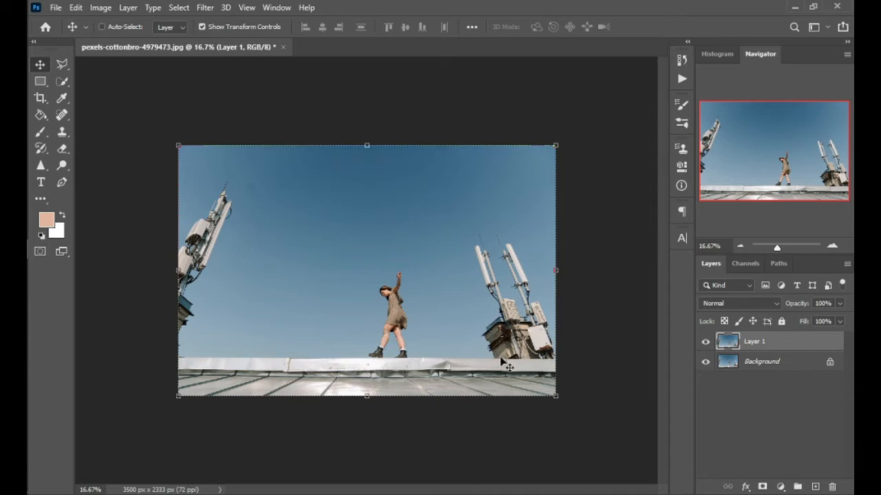
Step: Start a Polygonal Lasso outline in add-to-selection mode up the outer side of the right-hand chimney to the cables above it
{"action": "scroll", "coordinate": [505, 364], "scroll_direction": "up", "scroll_amount": 3}
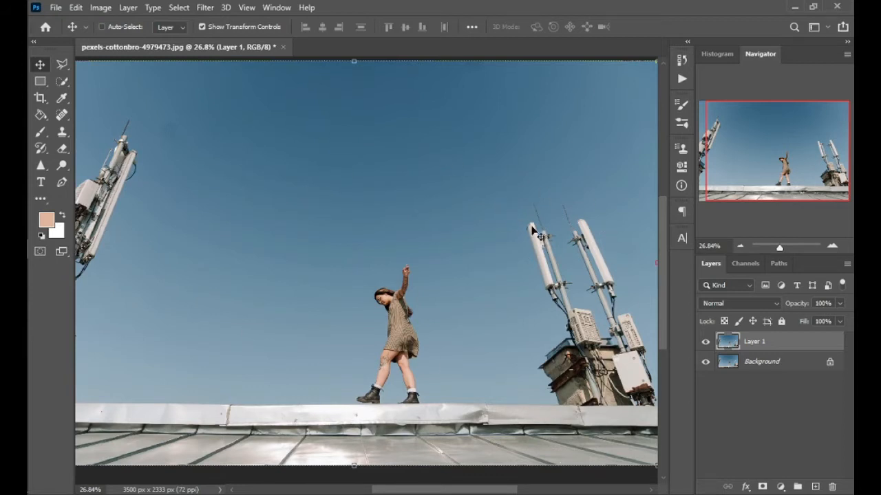
{"action": "scroll", "coordinate": [539, 273], "scroll_direction": "down", "scroll_amount": 2}
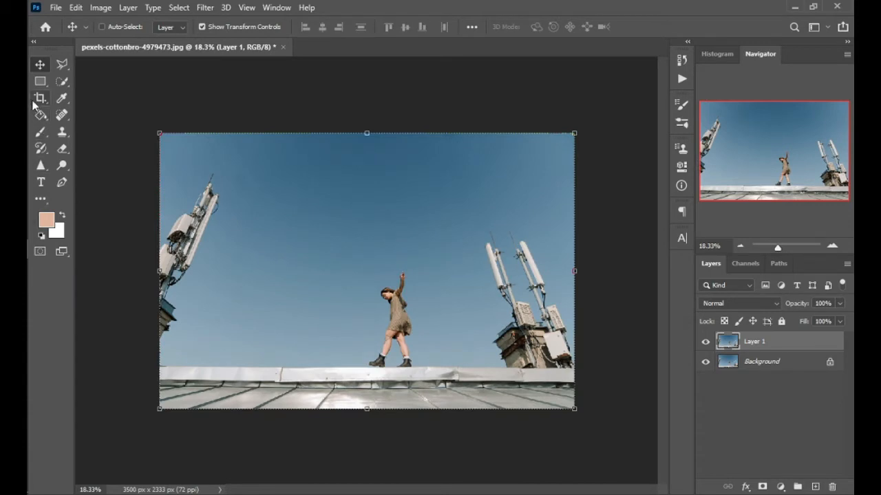
{"action": "left_click", "coordinate": [64, 65]}
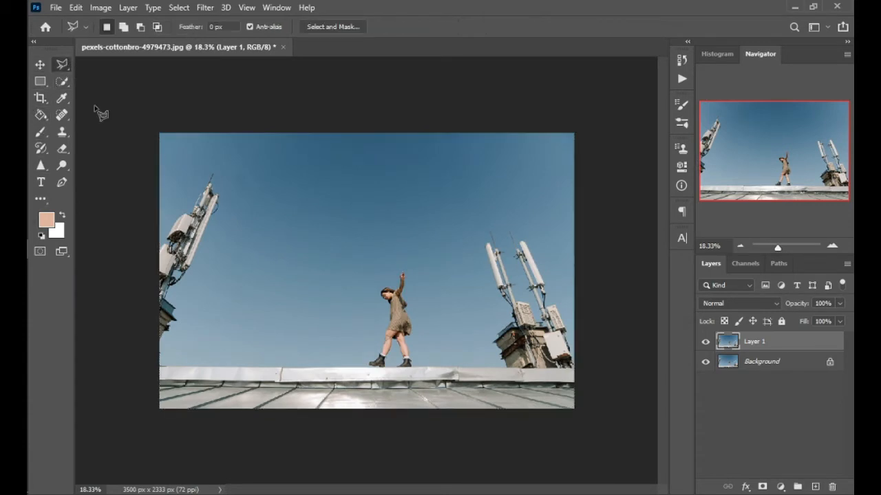
{"action": "scroll", "coordinate": [505, 371], "scroll_direction": "up", "scroll_amount": 3}
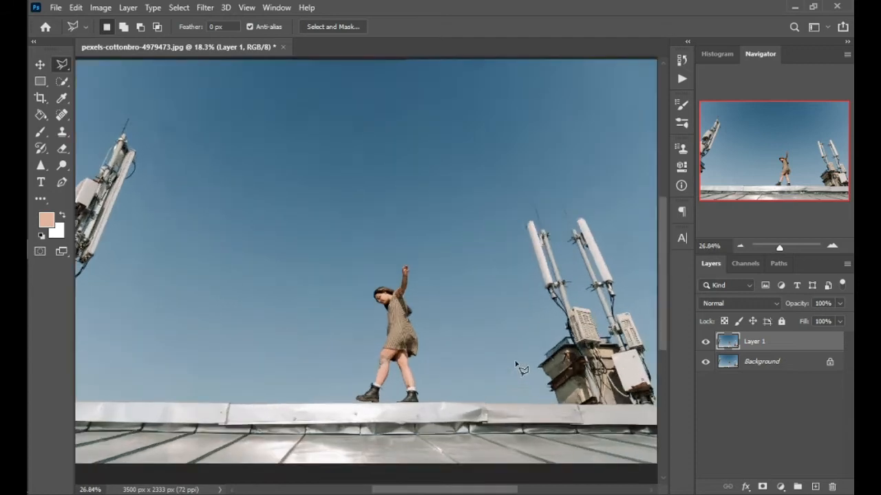
{"action": "left_click_drag", "start_coordinate": [422, 489], "coordinate": [486, 491]}
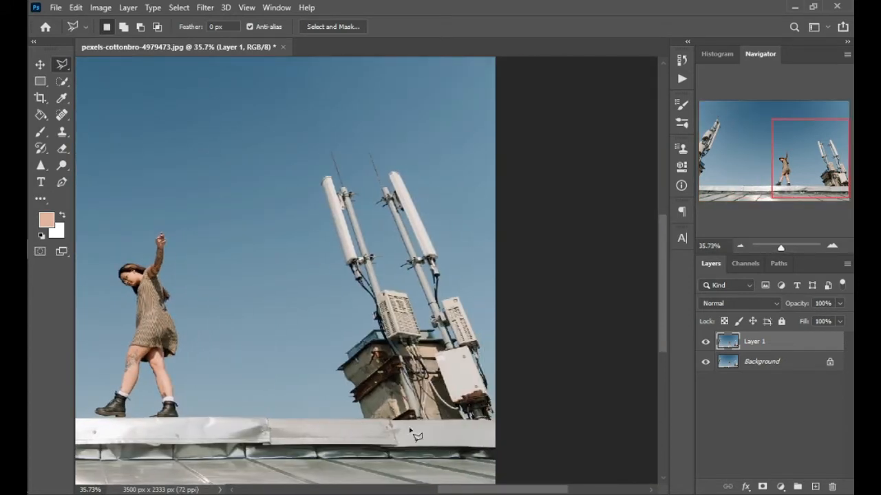
{"action": "scroll", "coordinate": [340, 406], "scroll_direction": "up", "scroll_amount": 1}
{"action": "scroll", "coordinate": [255, 289], "scroll_direction": "down", "scroll_amount": 1}
{"action": "left_click", "coordinate": [120, 29]}
{"action": "scroll", "coordinate": [347, 424], "scroll_direction": "up", "scroll_amount": 5}
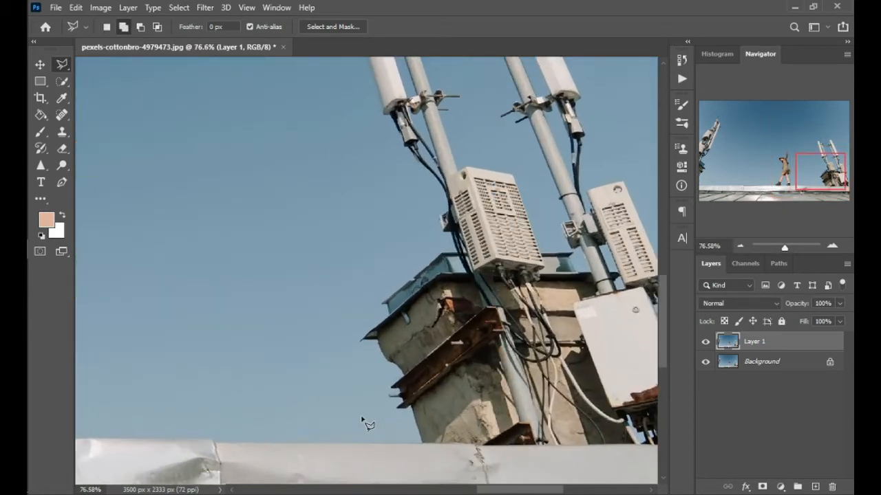
{"action": "left_click", "coordinate": [410, 438]}
{"action": "left_click", "coordinate": [351, 339]}
{"action": "left_click", "coordinate": [382, 282]}
{"action": "left_click", "coordinate": [443, 247]}
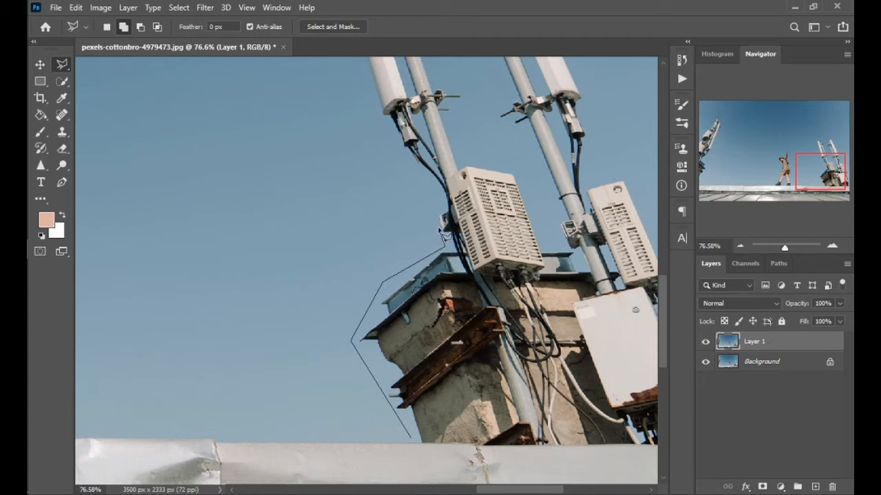
{"action": "left_click", "coordinate": [433, 201]}
{"action": "left_click", "coordinate": [403, 166]}
Step: Continue the lasso outline up the outer side of the first right-hand antenna and around its thin aerial tip
{"action": "scroll", "coordinate": [372, 110], "scroll_direction": "up", "scroll_amount": 5}
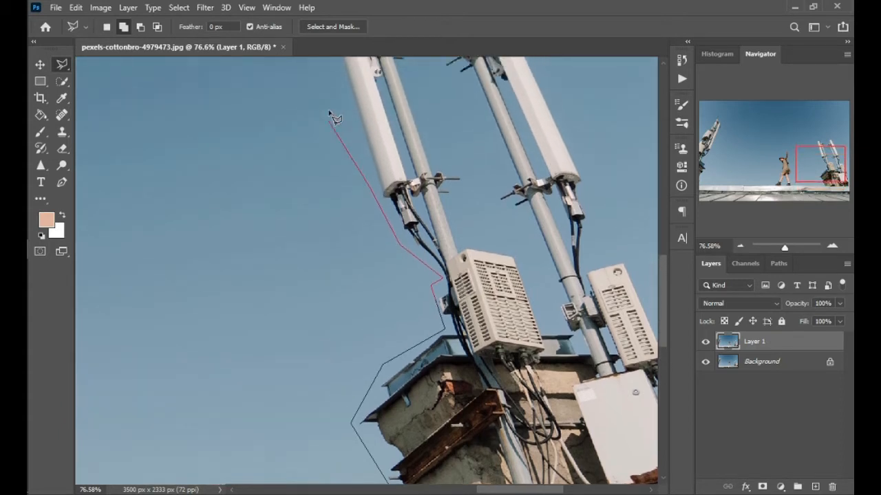
{"action": "left_click", "coordinate": [315, 115]}
{"action": "scroll", "coordinate": [316, 106], "scroll_direction": "up", "scroll_amount": 1}
{"action": "left_click", "coordinate": [337, 119]}
{"action": "left_click", "coordinate": [354, 123]}
{"action": "left_click", "coordinate": [338, 86]}
{"action": "left_click", "coordinate": [359, 74]}
{"action": "left_click", "coordinate": [381, 99]}
{"action": "left_click", "coordinate": [385, 142]}
{"action": "left_click", "coordinate": [426, 180]}
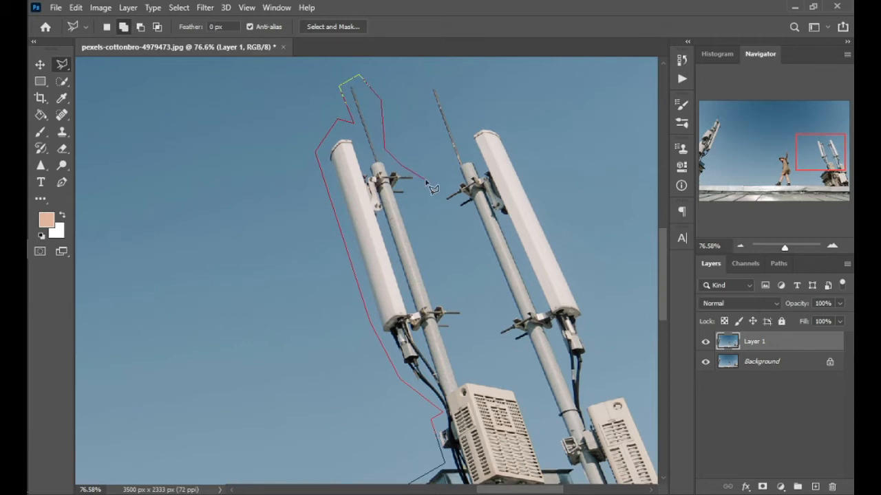
Step: Trace the outline down the first antenna's inner side and around its vented box to the gap between the masts
{"action": "left_click", "coordinate": [407, 206]}
{"action": "left_click", "coordinate": [442, 300]}
{"action": "scroll", "coordinate": [446, 303], "scroll_direction": "down", "scroll_amount": 1}
{"action": "left_click", "coordinate": [465, 258]}
{"action": "left_click", "coordinate": [460, 327]}
{"action": "left_click", "coordinate": [521, 337]}
{"action": "scroll", "coordinate": [546, 360], "scroll_direction": "down", "scroll_amount": 1}
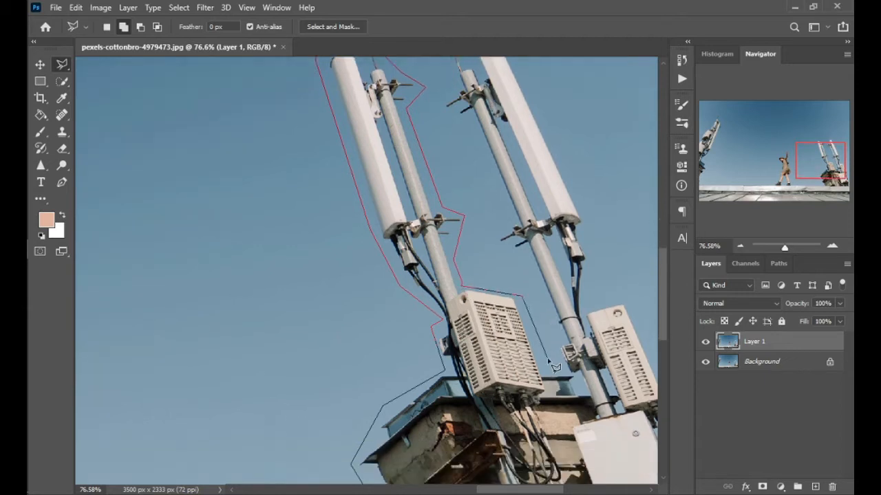
{"action": "left_click", "coordinate": [558, 371]}
{"action": "left_click", "coordinate": [564, 343]}
Step: Trace the outline up the inner side of the second mast, around its brackets and over its thin aerial tip
{"action": "left_click", "coordinate": [493, 235]}
{"action": "left_click", "coordinate": [513, 223]}
{"action": "scroll", "coordinate": [494, 195], "scroll_direction": "up", "scroll_amount": 2}
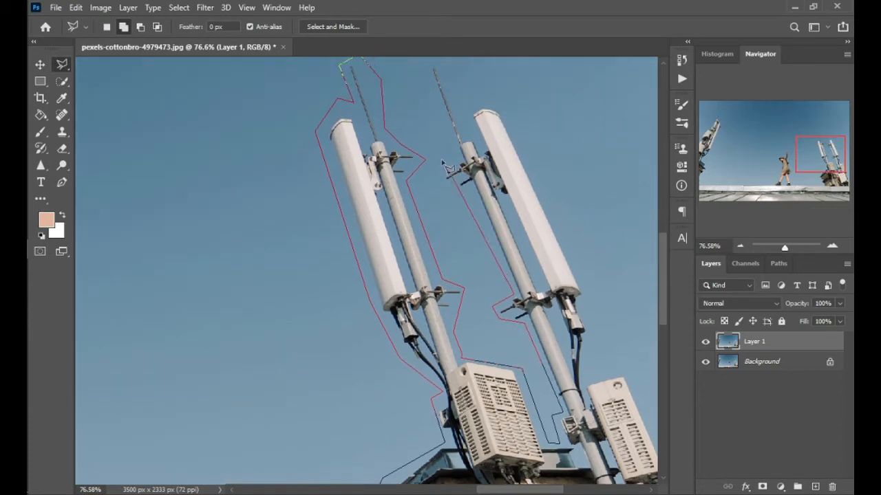
{"action": "left_click", "coordinate": [448, 191]}
{"action": "left_click", "coordinate": [437, 181]}
{"action": "left_click", "coordinate": [457, 164]}
{"action": "left_click", "coordinate": [425, 78]}
{"action": "scroll", "coordinate": [426, 78], "scroll_direction": "up", "scroll_amount": 1}
{"action": "left_click", "coordinate": [432, 82]}
Step: Trace the outline over the second antenna's white panel and down its outer side to the second vented box
{"action": "left_click", "coordinate": [466, 160]}
{"action": "left_click", "coordinate": [469, 123]}
{"action": "left_click", "coordinate": [516, 147]}
{"action": "scroll", "coordinate": [590, 237], "scroll_direction": "down", "scroll_amount": 2}
{"action": "left_click", "coordinate": [586, 253]}
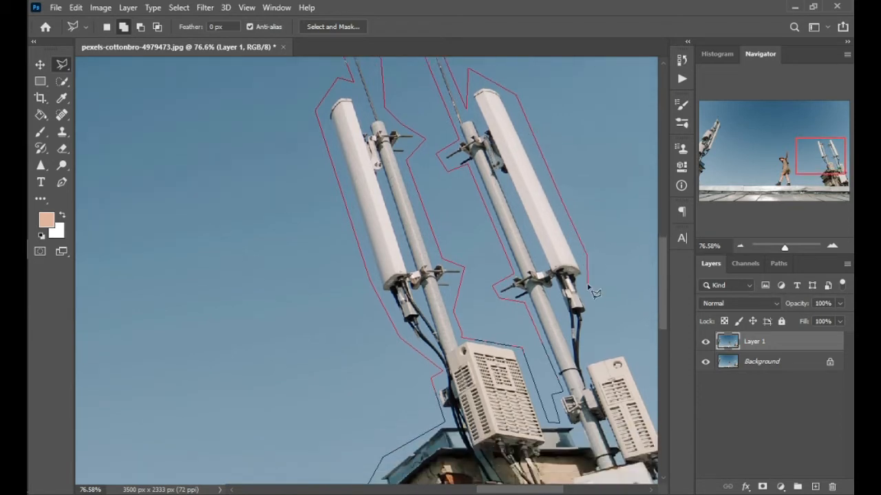
{"action": "left_click", "coordinate": [589, 351]}
{"action": "left_click", "coordinate": [623, 349]}
Step: Carry the outline past the second box and cables, along the roof ledge, and close the selection around the right-hand antennas
{"action": "scroll", "coordinate": [629, 344], "scroll_direction": "down", "scroll_amount": 1}
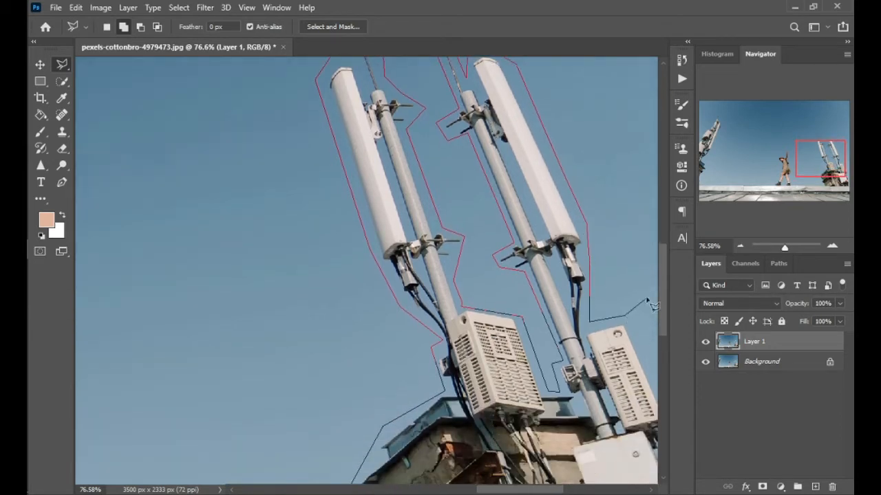
{"action": "scroll", "coordinate": [592, 375], "scroll_direction": "down", "scroll_amount": 3}
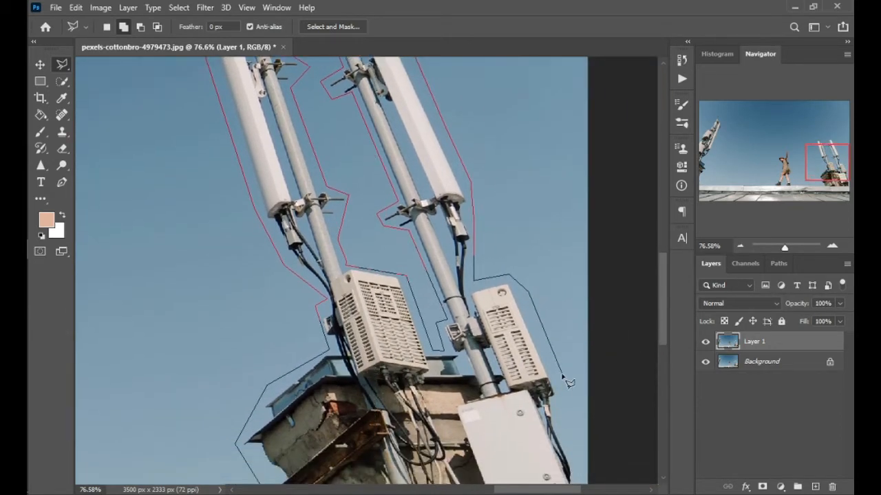
{"action": "left_click", "coordinate": [565, 342]}
{"action": "scroll", "coordinate": [566, 364], "scroll_direction": "down", "scroll_amount": 1}
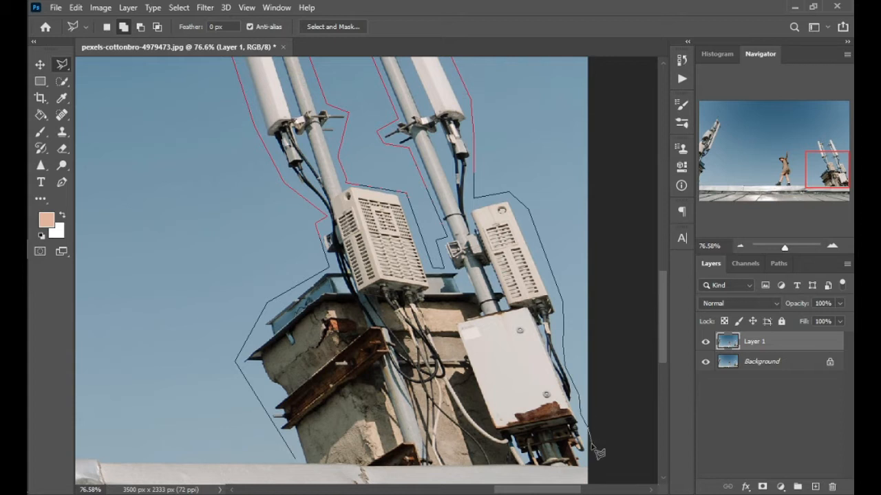
{"action": "scroll", "coordinate": [594, 445], "scroll_direction": "down", "scroll_amount": 2}
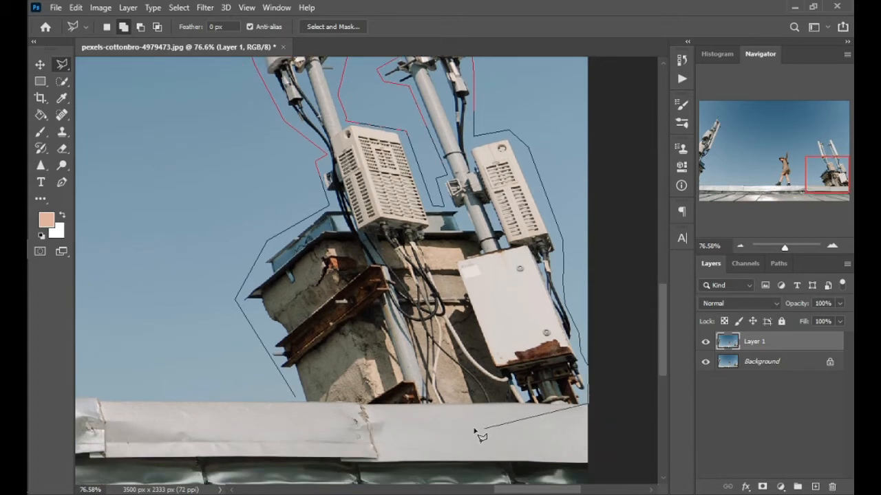
{"action": "double_click", "coordinate": [303, 404]}
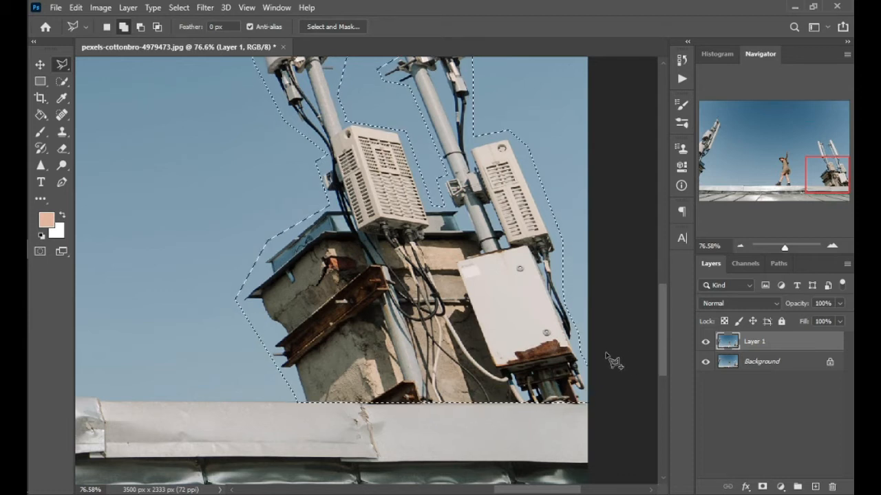
Step: Begin adding the left-hand antenna to the selection, tracing from the roof ledge up past the partial chimney's brackets
{"action": "scroll", "coordinate": [495, 379], "scroll_direction": "down", "scroll_amount": 5}
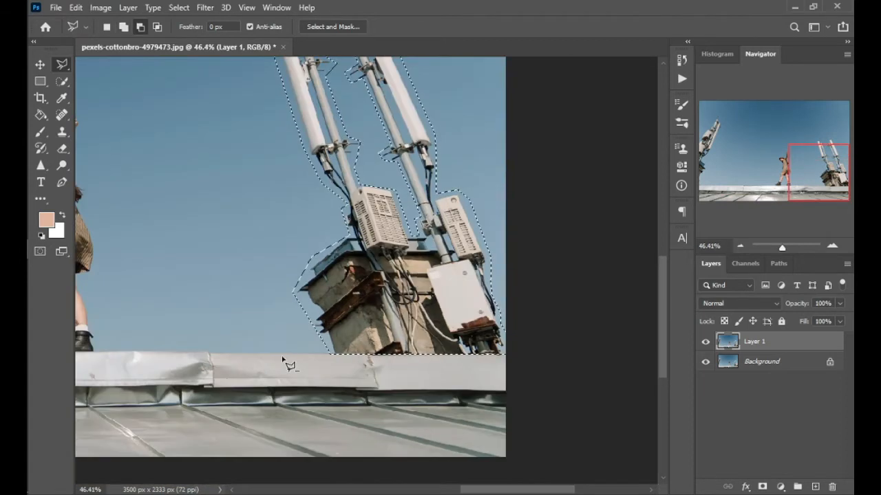
{"action": "left_click_drag", "start_coordinate": [507, 490], "coordinate": [333, 478]}
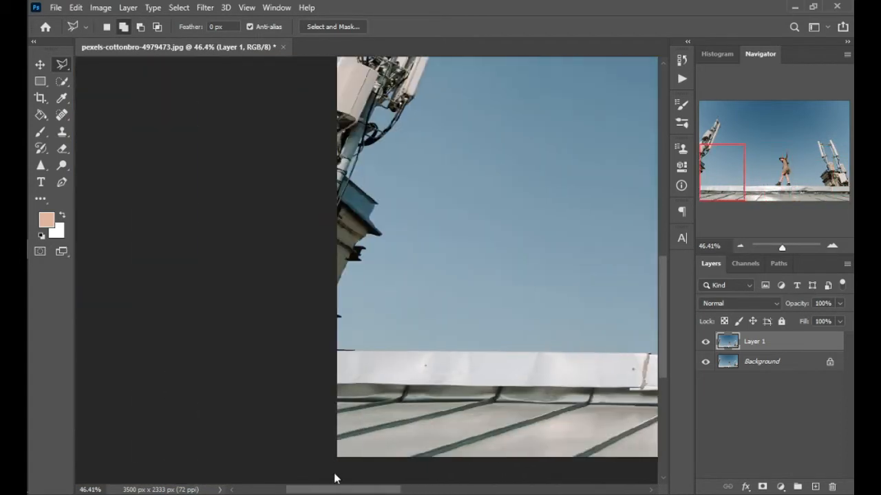
{"action": "scroll", "coordinate": [342, 336], "scroll_direction": "up", "scroll_amount": 1}
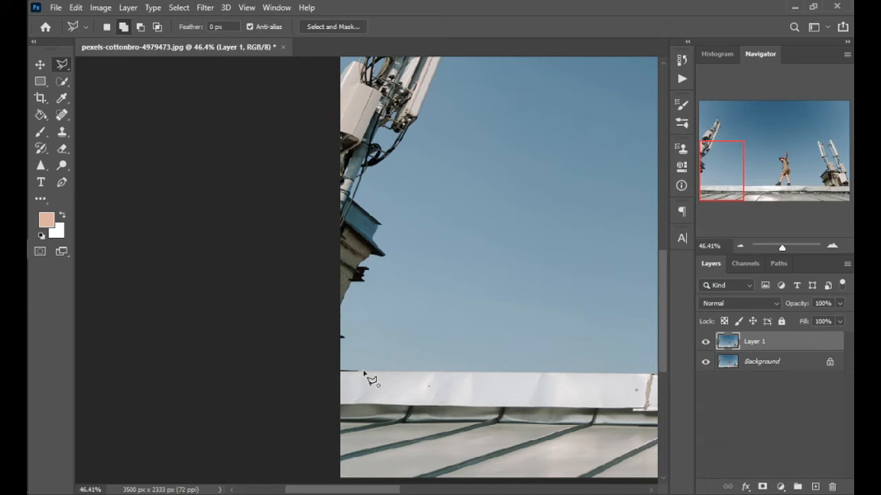
{"action": "left_click", "coordinate": [363, 364]}
{"action": "left_click", "coordinate": [343, 364]}
{"action": "left_click", "coordinate": [345, 345]}
{"action": "left_click", "coordinate": [352, 331]}
{"action": "left_click", "coordinate": [343, 331]}
{"action": "left_click", "coordinate": [344, 315]}
{"action": "left_click", "coordinate": [351, 293]}
{"action": "left_click", "coordinate": [368, 284]}
{"action": "left_click", "coordinate": [364, 263]}
{"action": "left_click", "coordinate": [376, 258]}
Step: Continue the outline around the partial chimney's blue ledge and loose cables to the base of the left-hand antenna panel
{"action": "left_click", "coordinate": [406, 268]}
{"action": "left_click", "coordinate": [389, 260]}
{"action": "left_click", "coordinate": [403, 244]}
{"action": "left_click", "coordinate": [384, 217]}
{"action": "left_click", "coordinate": [364, 194]}
{"action": "left_click", "coordinate": [372, 176]}
{"action": "scroll", "coordinate": [511, 161], "scroll_direction": "up", "scroll_amount": 3}
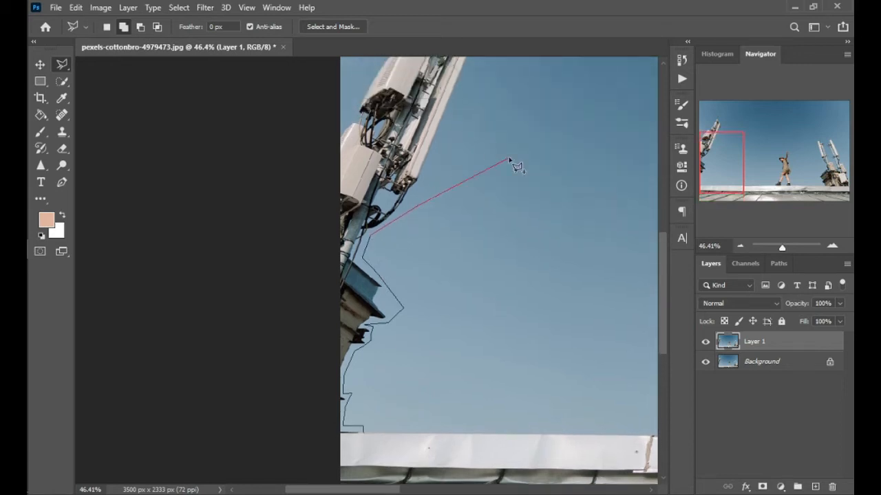
{"action": "left_click", "coordinate": [417, 269]}
Step: Trace the outline up the sky-facing side of the left-hand antenna panel and around its thin aerial tip
{"action": "scroll", "coordinate": [482, 134], "scroll_direction": "up", "scroll_amount": 1}
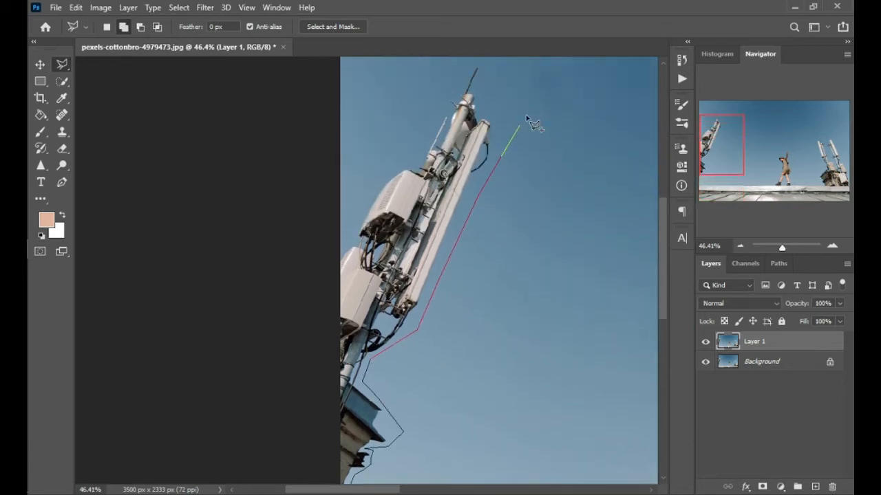
{"action": "left_click", "coordinate": [512, 126]}
{"action": "left_click", "coordinate": [478, 98]}
{"action": "scroll", "coordinate": [486, 86], "scroll_direction": "up", "scroll_amount": 1}
{"action": "left_click", "coordinate": [485, 92]}
{"action": "left_click", "coordinate": [461, 91]}
Step: Trace down the left-hand antenna's outer side and beyond the photo's edge, closing the selection at the roof ledge
{"action": "left_click", "coordinate": [445, 129]}
{"action": "left_click", "coordinate": [410, 192]}
{"action": "left_click", "coordinate": [375, 208]}
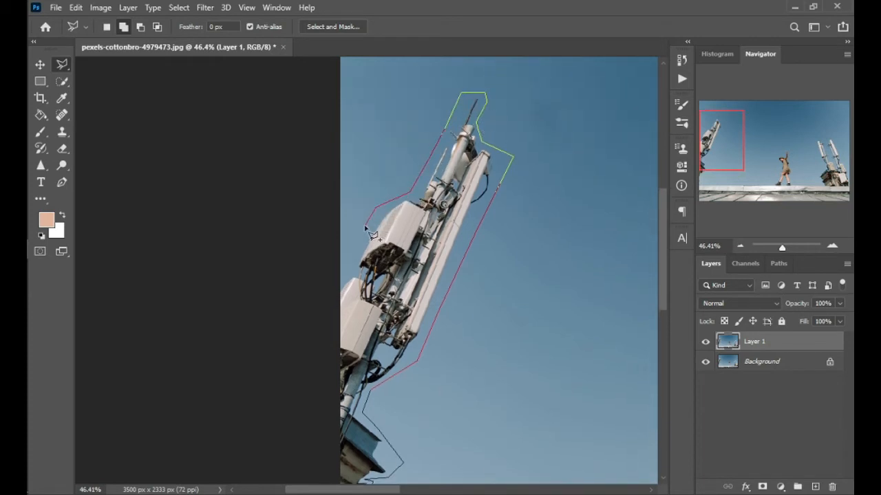
{"action": "left_click", "coordinate": [343, 280]}
{"action": "scroll", "coordinate": [334, 292], "scroll_direction": "down", "scroll_amount": 2}
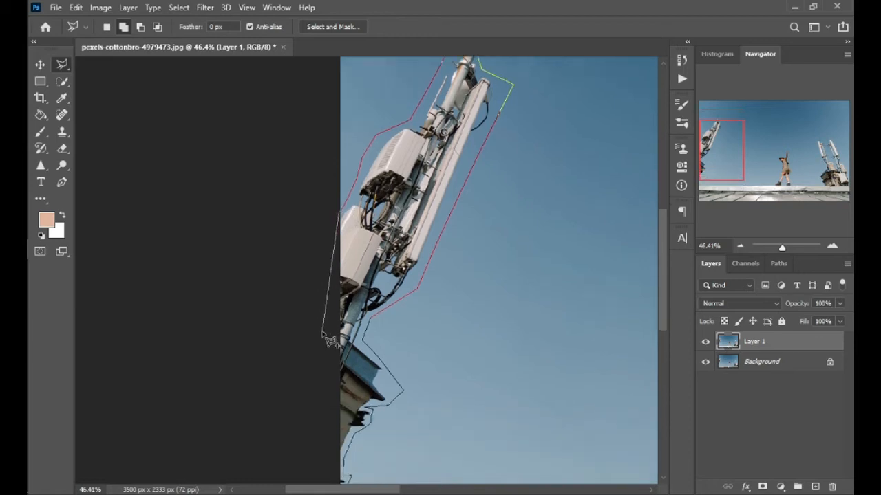
{"action": "scroll", "coordinate": [334, 416], "scroll_direction": "down", "scroll_amount": 3}
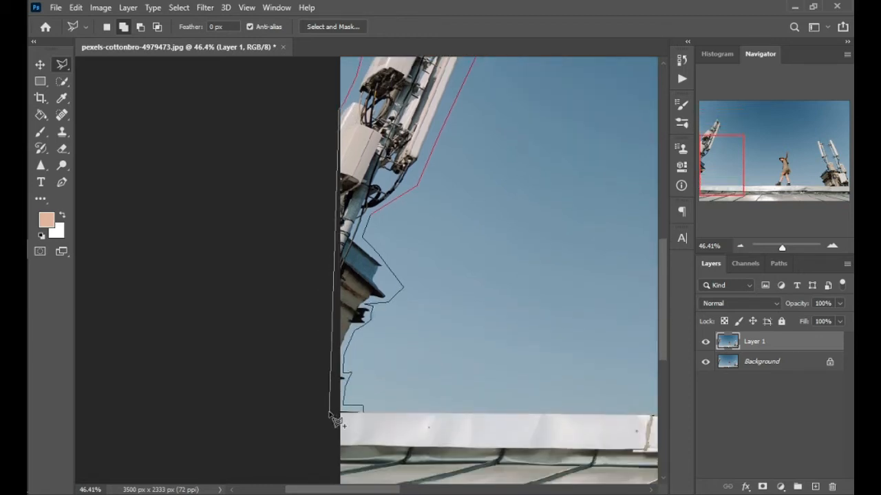
{"action": "left_click", "coordinate": [324, 409]}
{"action": "double_click", "coordinate": [364, 412]}
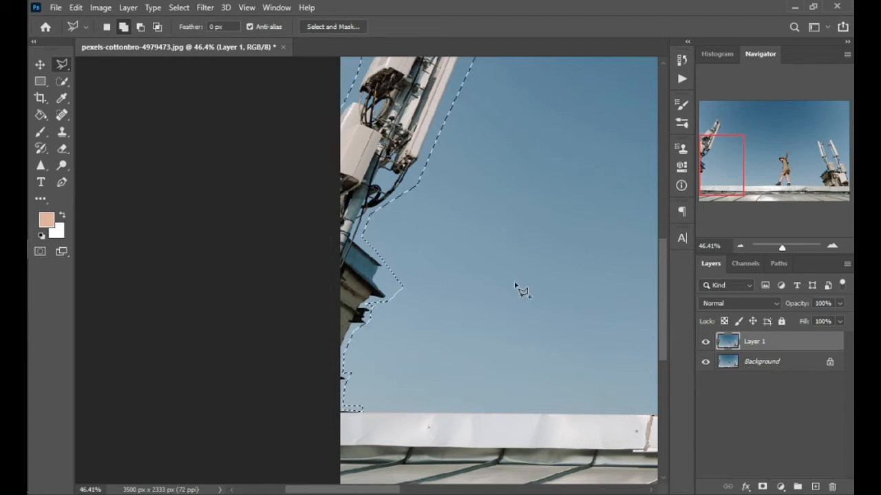
Step: Fill both selected antenna areas using Content-Aware contents with Normal blending at 100% opacity, and deselect
{"action": "scroll", "coordinate": [515, 284], "scroll_direction": "down", "scroll_amount": 7}
{"action": "scroll", "coordinate": [500, 288], "scroll_direction": "up", "scroll_amount": 1}
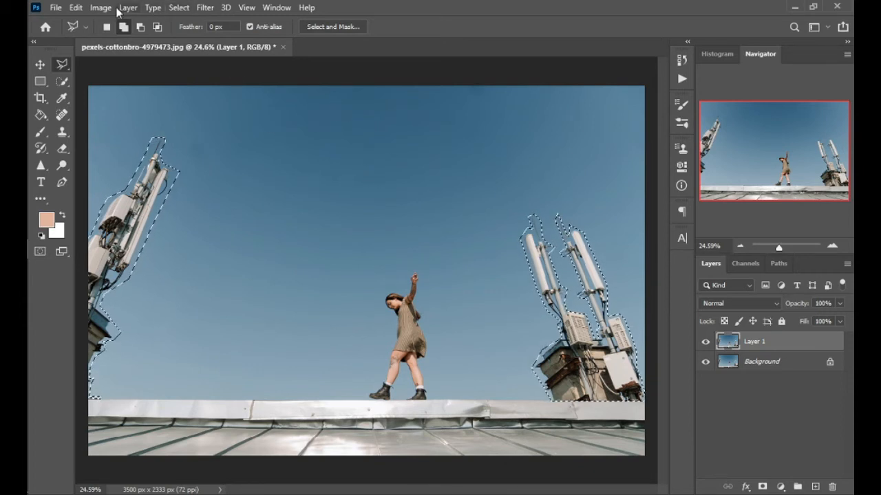
{"action": "left_click", "coordinate": [75, 8]}
{"action": "left_click", "coordinate": [122, 207]}
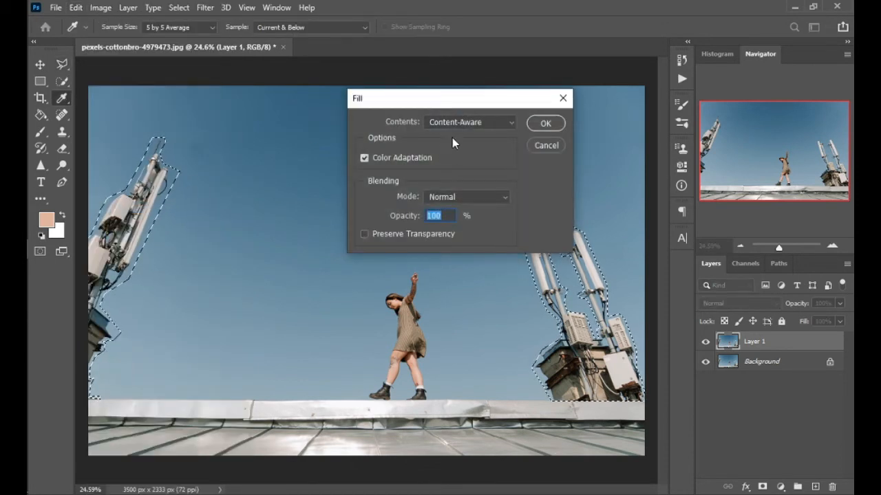
{"action": "left_click", "coordinate": [479, 123]}
{"action": "left_click", "coordinate": [459, 180]}
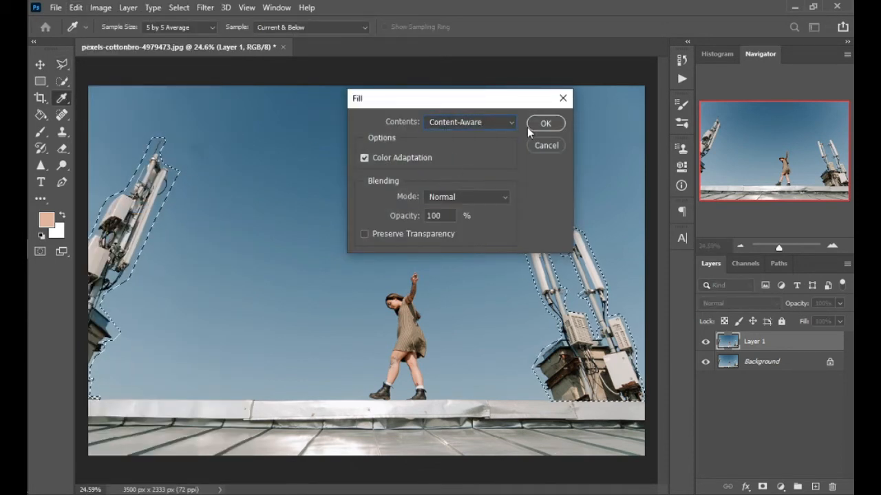
{"action": "left_click", "coordinate": [555, 126]}
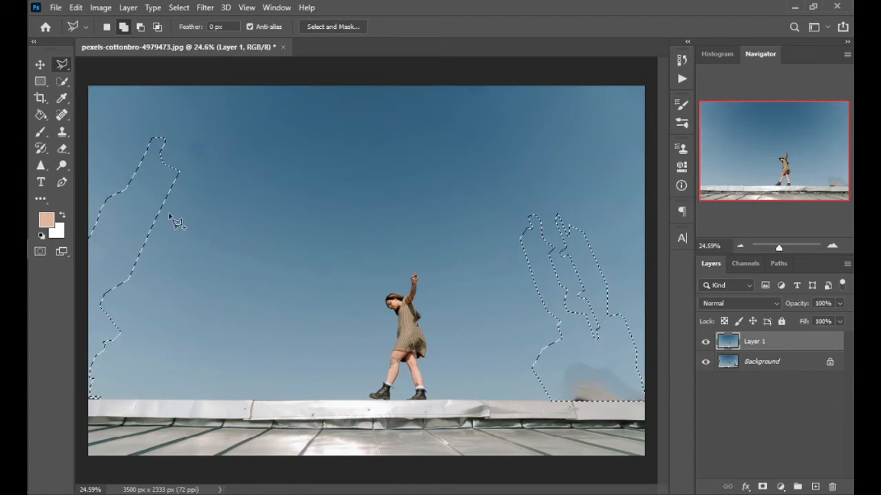
{"action": "key", "text": "ctrl+d"}
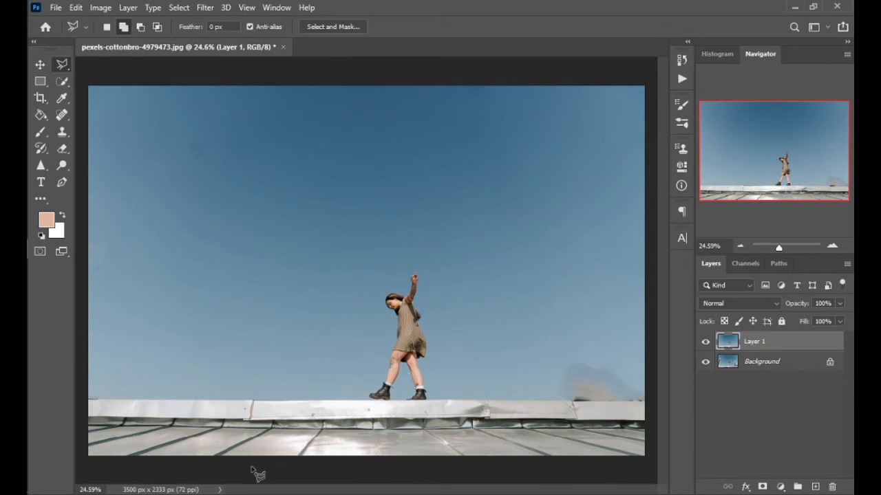
Step: Set up the Clone Stamp with a 179 px brush and sample clean sky near the smudge above the roof ledge
{"action": "scroll", "coordinate": [619, 385], "scroll_direction": "up", "scroll_amount": 5}
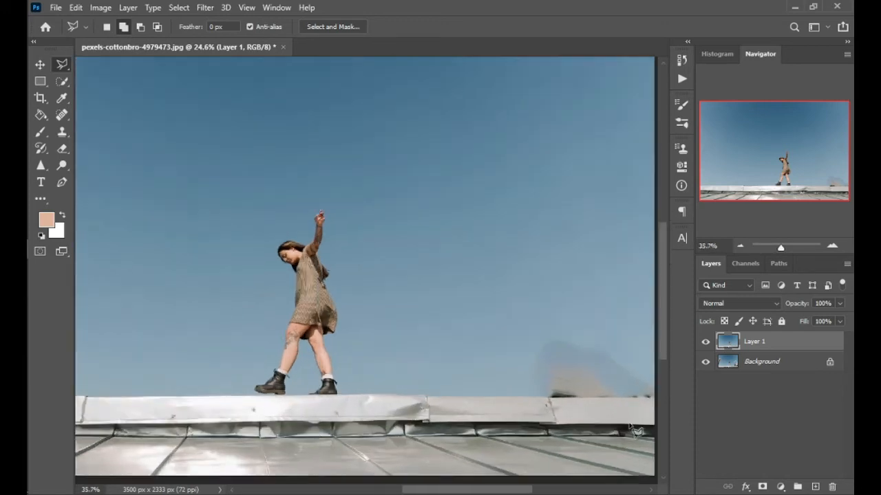
{"action": "left_click_drag", "start_coordinate": [520, 489], "coordinate": [547, 489]}
{"action": "scroll", "coordinate": [386, 386], "scroll_direction": "up", "scroll_amount": 1}
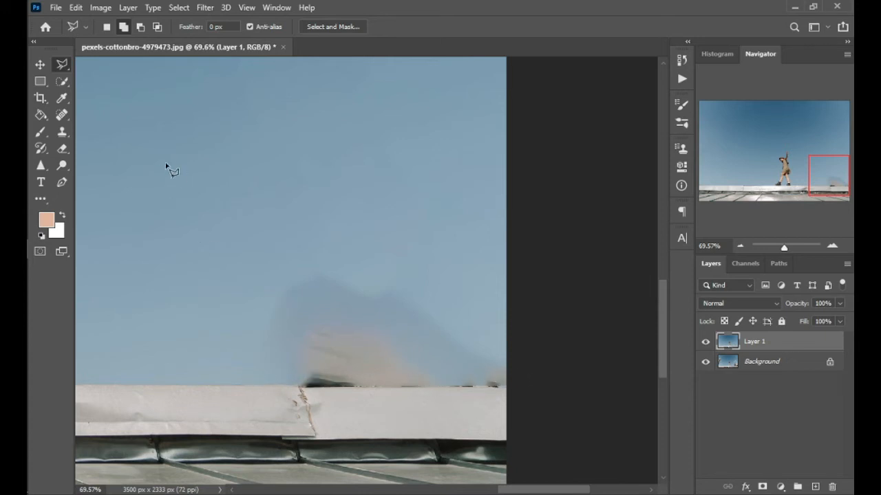
{"action": "left_click", "coordinate": [68, 130]}
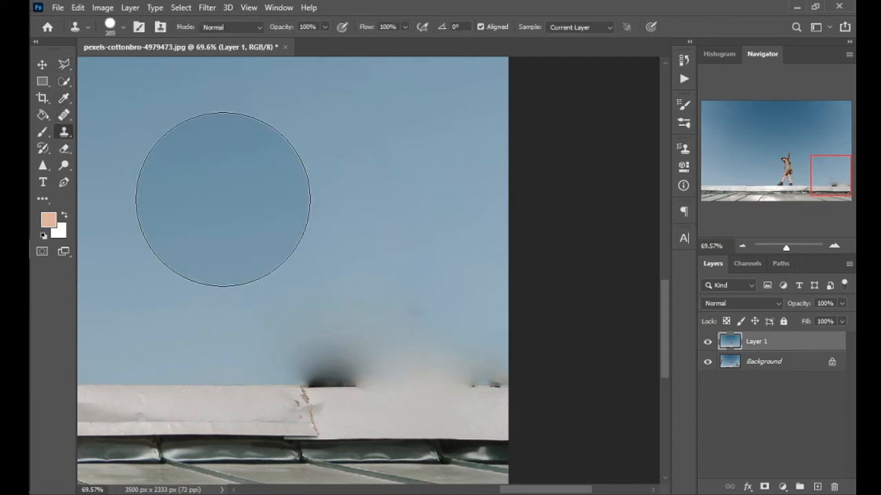
{"action": "key", "text": "x"}
{"action": "mouse_move", "coordinate": [261, 196]}
{"action": "left_mouse_down"}
{"action": "mouse_move", "coordinate": [194, 197]}
{"action": "mouse_move", "coordinate": [222, 198]}
{"action": "left_mouse_up"}
{"action": "left_click", "coordinate": [219, 199], "text": "alt"}
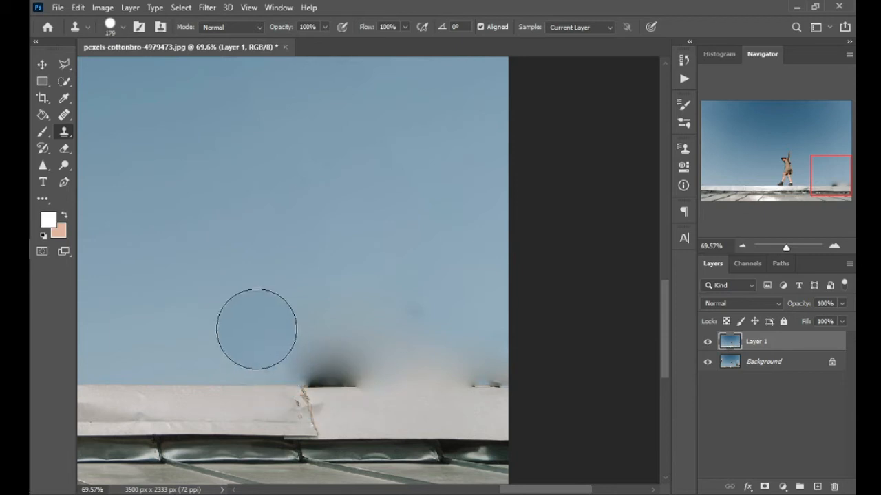
Step: Clone clean sky over the dark and beige smudge above the ledge and the discoloured sky around it
{"action": "scroll", "coordinate": [393, 395], "scroll_direction": "down", "scroll_amount": 3}
{"action": "left_click", "coordinate": [198, 361], "text": "alt"}
{"action": "mouse_move", "coordinate": [314, 360]}
{"action": "left_mouse_down"}
{"action": "mouse_move", "coordinate": [443, 359]}
{"action": "mouse_move", "coordinate": [372, 358]}
{"action": "mouse_move", "coordinate": [449, 330]}
{"action": "mouse_move", "coordinate": [368, 305]}
{"action": "mouse_move", "coordinate": [383, 326]}
{"action": "mouse_move", "coordinate": [372, 328]}
{"action": "mouse_move", "coordinate": [369, 359]}
{"action": "mouse_move", "coordinate": [331, 363]}
{"action": "mouse_move", "coordinate": [460, 367]}
{"action": "mouse_move", "coordinate": [428, 367]}
{"action": "mouse_move", "coordinate": [421, 338]}
{"action": "mouse_move", "coordinate": [432, 320]}
{"action": "mouse_move", "coordinate": [391, 313]}
{"action": "mouse_move", "coordinate": [359, 294]}
{"action": "mouse_move", "coordinate": [413, 296]}
{"action": "mouse_move", "coordinate": [394, 305]}
{"action": "left_mouse_up"}
{"action": "left_click", "coordinate": [428, 231], "text": "alt"}
{"action": "mouse_move", "coordinate": [433, 277]}
{"action": "left_mouse_down"}
{"action": "mouse_move", "coordinate": [434, 298]}
{"action": "mouse_move", "coordinate": [375, 286]}
{"action": "mouse_move", "coordinate": [408, 254]}
{"action": "mouse_move", "coordinate": [396, 223]}
{"action": "left_mouse_up"}
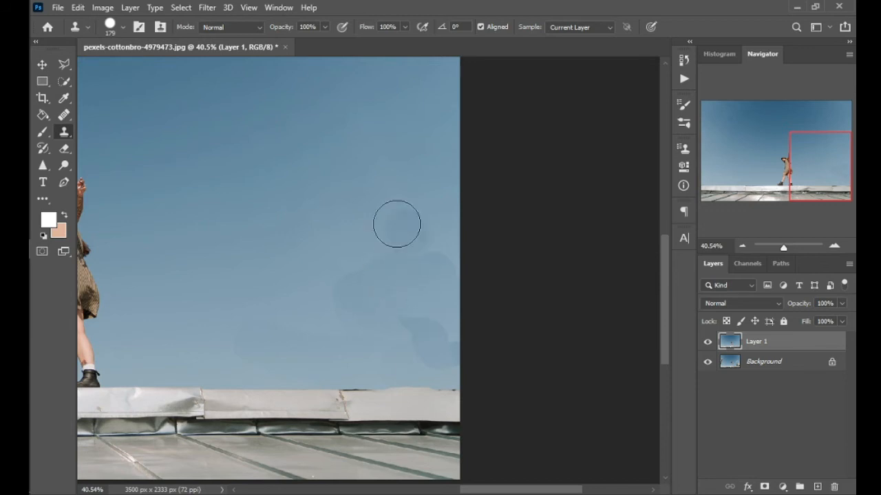
{"action": "left_click", "coordinate": [155, 355], "text": "alt"}
{"action": "mouse_move", "coordinate": [225, 351]}
{"action": "left_mouse_down"}
{"action": "mouse_move", "coordinate": [301, 351]}
{"action": "mouse_move", "coordinate": [218, 336]}
{"action": "mouse_move", "coordinate": [289, 329]}
{"action": "mouse_move", "coordinate": [246, 372]}
{"action": "mouse_move", "coordinate": [280, 370]}
{"action": "mouse_move", "coordinate": [264, 348]}
{"action": "mouse_move", "coordinate": [245, 350]}
{"action": "mouse_move", "coordinate": [248, 363]}
{"action": "mouse_move", "coordinate": [315, 363]}
{"action": "mouse_move", "coordinate": [257, 364]}
{"action": "left_mouse_up"}
{"action": "key", "text": "ctrl+z"}
Step: Clone sky over the uneven area just above the ledge between the woman and the former smudge, resampling nearby and undoing poor strokes
{"action": "left_click", "coordinate": [132, 351], "text": "alt"}
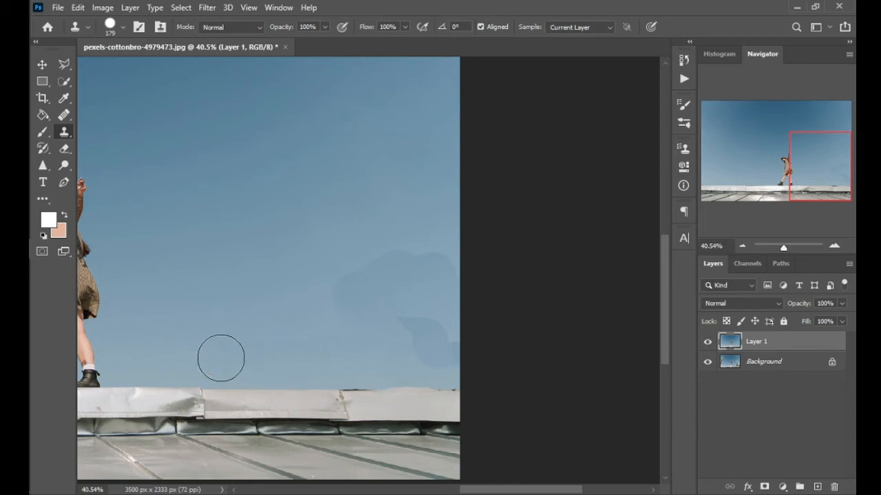
{"action": "left_click", "coordinate": [140, 330], "text": "alt"}
{"action": "mouse_move", "coordinate": [206, 351]}
{"action": "left_mouse_down"}
{"action": "mouse_move", "coordinate": [245, 360]}
{"action": "mouse_move", "coordinate": [310, 282]}
{"action": "left_mouse_up"}
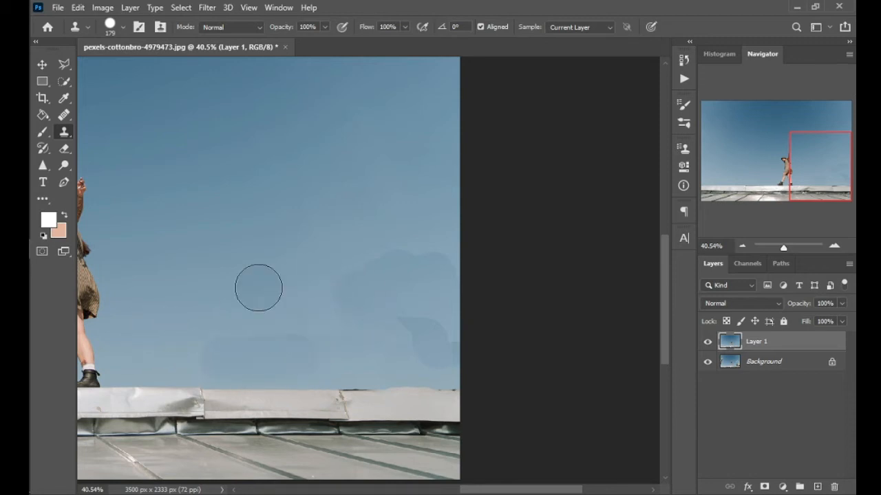
{"action": "left_click", "coordinate": [244, 303], "text": "alt"}
{"action": "mouse_move", "coordinate": [226, 331]}
{"action": "left_mouse_down"}
{"action": "mouse_move", "coordinate": [242, 367]}
{"action": "mouse_move", "coordinate": [273, 364]}
{"action": "mouse_move", "coordinate": [217, 335]}
{"action": "mouse_move", "coordinate": [250, 351]}
{"action": "mouse_move", "coordinate": [275, 336]}
{"action": "mouse_move", "coordinate": [249, 307]}
{"action": "left_mouse_up"}
{"action": "left_click", "coordinate": [254, 300], "text": "alt"}
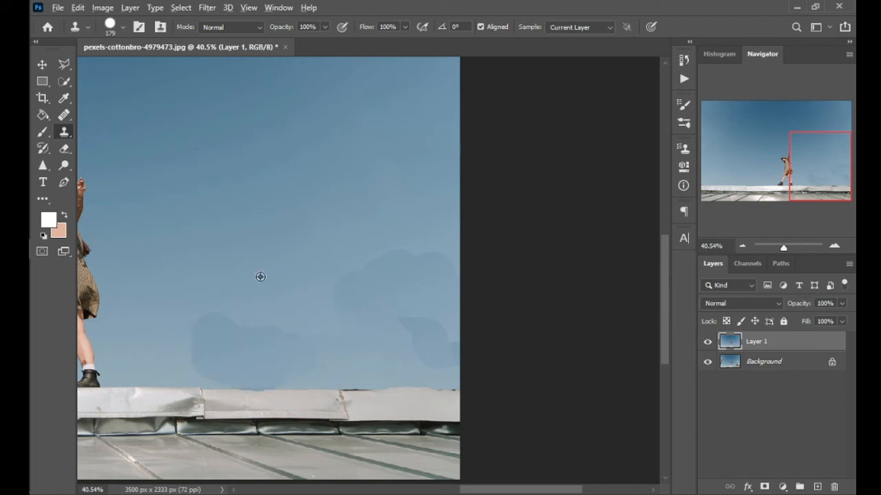
{"action": "key", "text": "ctrl+z"}
{"action": "key", "text": "ctrl+z"}
{"action": "left_click", "coordinate": [257, 277], "text": "alt"}
{"action": "mouse_move", "coordinate": [223, 321]}
{"action": "left_mouse_down"}
{"action": "mouse_move", "coordinate": [246, 337]}
{"action": "mouse_move", "coordinate": [298, 338]}
{"action": "mouse_move", "coordinate": [246, 337]}
{"action": "mouse_move", "coordinate": [272, 286]}
{"action": "mouse_move", "coordinate": [214, 310]}
{"action": "left_mouse_up"}
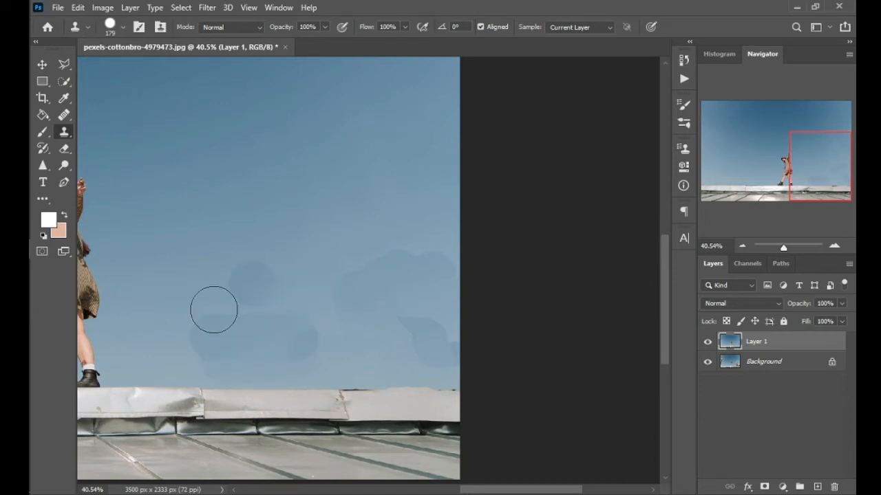
Step: Sample sky at ledge height on the opposite side of the woman and clone it over the darker patch behind her
{"action": "scroll", "coordinate": [329, 450], "scroll_direction": "down", "scroll_amount": 8}
{"action": "scroll", "coordinate": [227, 385], "scroll_direction": "up", "scroll_amount": 3}
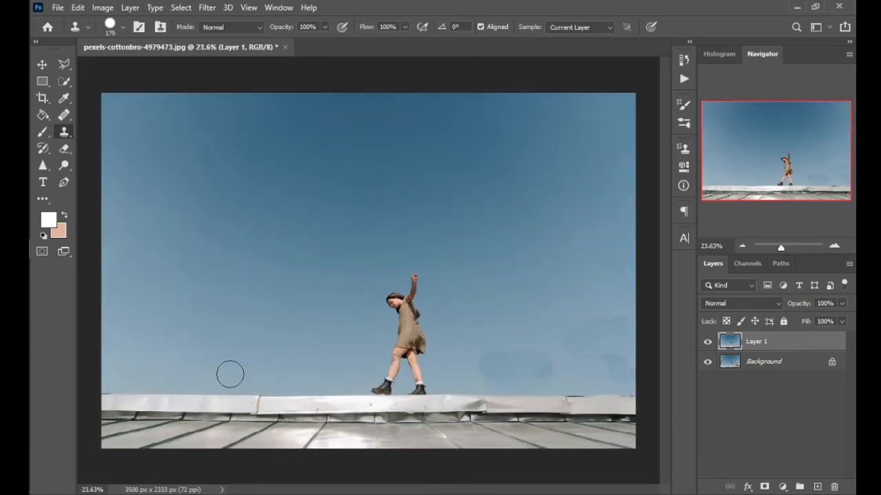
{"action": "left_click", "coordinate": [174, 385], "text": "alt"}
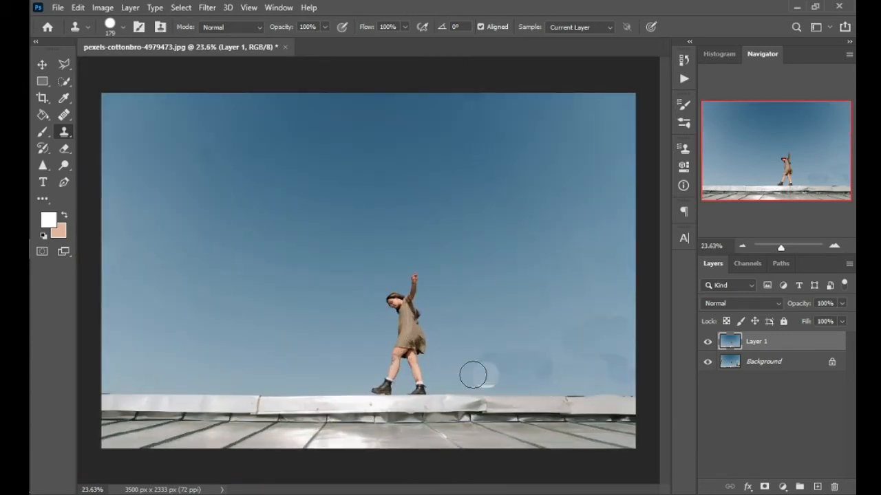
{"action": "left_click", "coordinate": [154, 353], "text": "alt"}
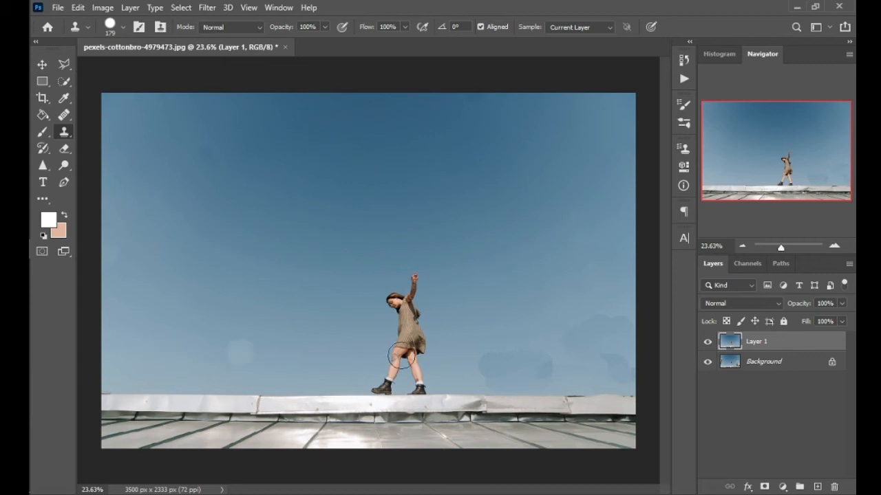
{"action": "mouse_move", "coordinate": [479, 358]}
{"action": "left_mouse_down"}
{"action": "mouse_move", "coordinate": [537, 358]}
{"action": "mouse_move", "coordinate": [553, 372]}
{"action": "left_mouse_up"}
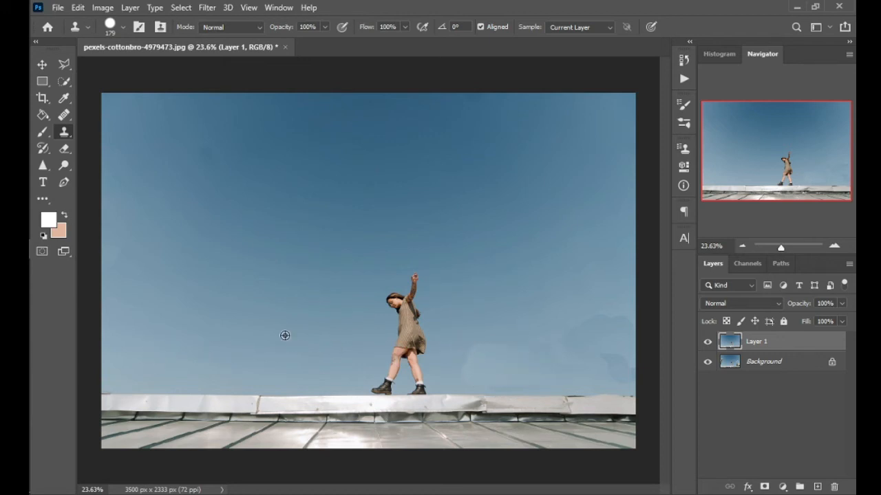
Step: Blend the cloned patch behind the woman with freshly sampled sky, undo the mismatched strokes, and extend the cloning toward the photo's right edge
{"action": "left_click_drag", "start_coordinate": [477, 337], "coordinate": [481, 377]}
{"action": "left_click", "coordinate": [293, 305], "text": "alt"}
{"action": "mouse_move", "coordinate": [526, 334]}
{"action": "left_mouse_down"}
{"action": "mouse_move", "coordinate": [484, 330]}
{"action": "mouse_move", "coordinate": [508, 356]}
{"action": "mouse_move", "coordinate": [490, 334]}
{"action": "mouse_move", "coordinate": [497, 330]}
{"action": "mouse_move", "coordinate": [489, 329]}
{"action": "mouse_move", "coordinate": [492, 308]}
{"action": "mouse_move", "coordinate": [542, 337]}
{"action": "mouse_move", "coordinate": [405, 281]}
{"action": "mouse_move", "coordinate": [599, 274]}
{"action": "mouse_move", "coordinate": [548, 316]}
{"action": "mouse_move", "coordinate": [259, 358]}
{"action": "mouse_move", "coordinate": [414, 382]}
{"action": "left_mouse_up"}
{"action": "key", "text": "ctrl+z"}
{"action": "key", "text": "ctrl+z"}
{"action": "mouse_move", "coordinate": [594, 327]}
{"action": "left_mouse_down"}
{"action": "mouse_move", "coordinate": [575, 338]}
{"action": "mouse_move", "coordinate": [608, 342]}
{"action": "mouse_move", "coordinate": [629, 320]}
{"action": "mouse_move", "coordinate": [616, 305]}
{"action": "mouse_move", "coordinate": [626, 314]}
{"action": "mouse_move", "coordinate": [634, 291]}
{"action": "mouse_move", "coordinate": [564, 328]}
{"action": "left_mouse_up"}
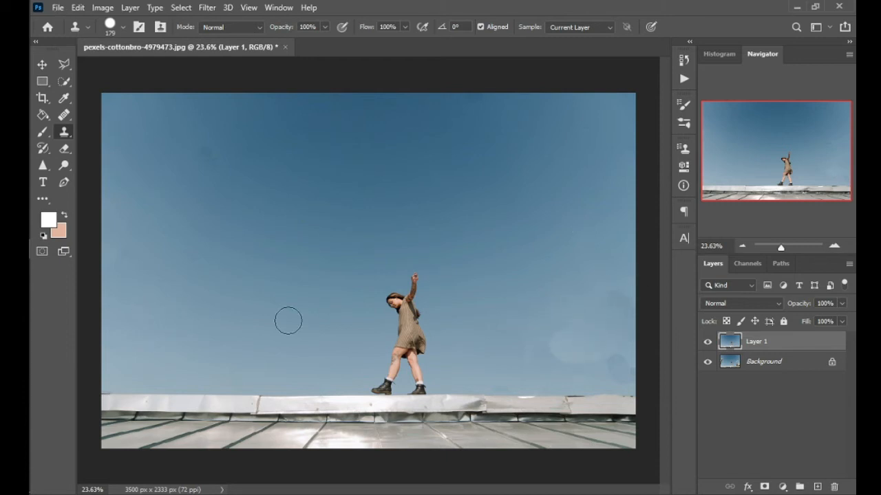
Step: Clone sampled sky over the remaining blotches between the woman and the photo's right edge, down to the ledge
{"action": "left_click", "coordinate": [556, 328]}
{"action": "mouse_move", "coordinate": [576, 340]}
{"action": "left_mouse_down"}
{"action": "mouse_move", "coordinate": [554, 343]}
{"action": "mouse_move", "coordinate": [578, 354]}
{"action": "mouse_move", "coordinate": [567, 342]}
{"action": "mouse_move", "coordinate": [535, 363]}
{"action": "left_mouse_up"}
{"action": "mouse_move", "coordinate": [610, 354]}
{"action": "left_mouse_down"}
{"action": "mouse_move", "coordinate": [574, 337]}
{"action": "mouse_move", "coordinate": [603, 348]}
{"action": "mouse_move", "coordinate": [625, 377]}
{"action": "mouse_move", "coordinate": [576, 333]}
{"action": "left_mouse_up"}
{"action": "left_click", "coordinate": [172, 342], "text": "alt"}
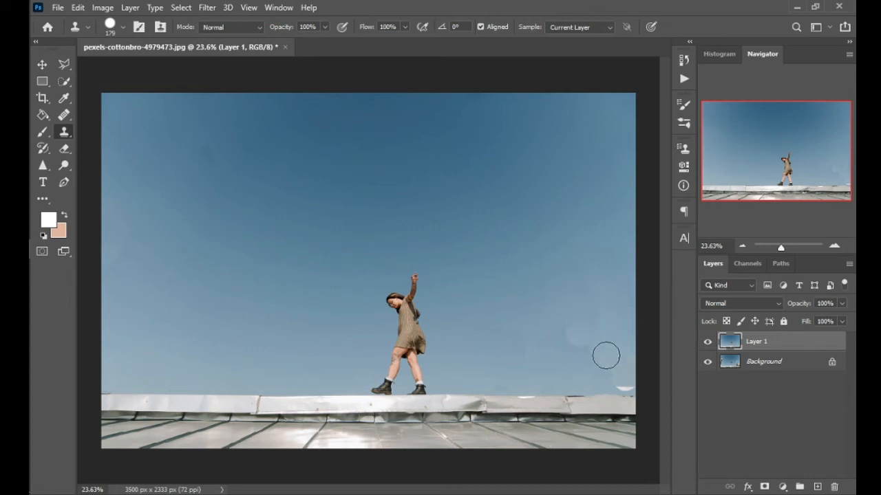
{"action": "left_click_drag", "start_coordinate": [617, 377], "coordinate": [632, 382]}
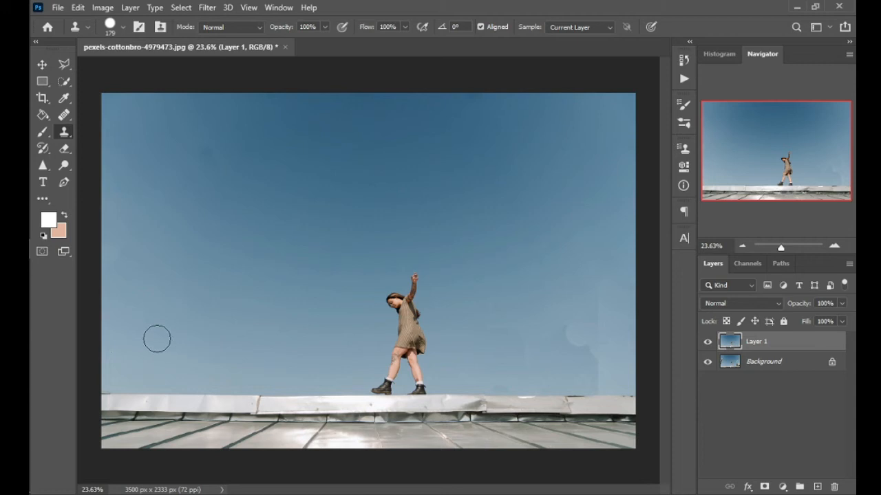
Step: Undo the misplaced clone dab above the ledge and clone sky over the visible seam and pale spots there
{"action": "left_click", "coordinate": [593, 387]}
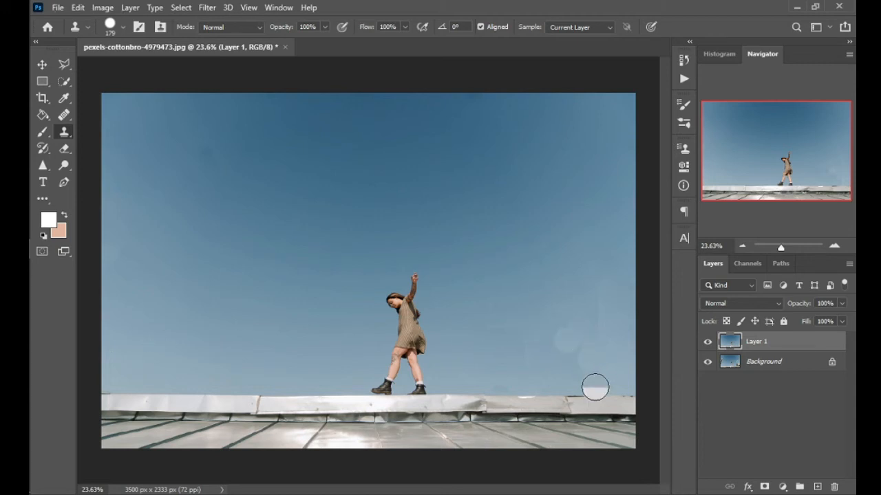
{"action": "key", "text": "ctrl+z"}
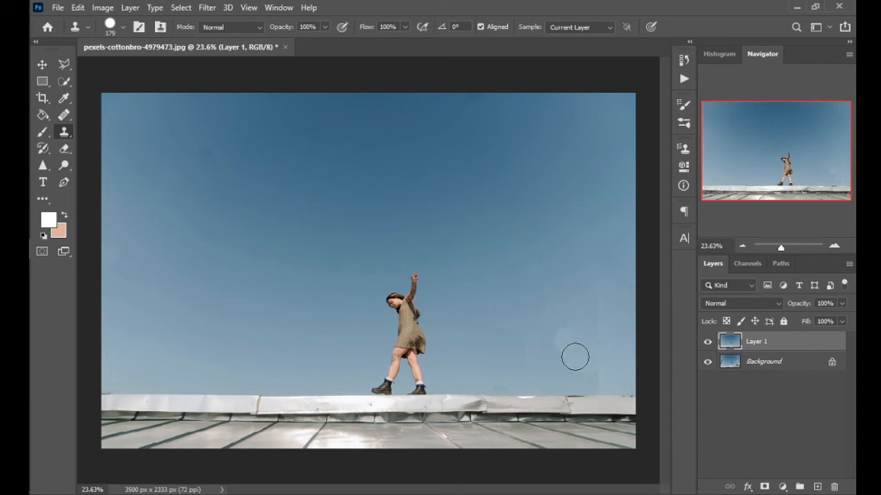
{"action": "left_click_drag", "start_coordinate": [578, 377], "coordinate": [572, 365]}
{"action": "mouse_move", "coordinate": [569, 342]}
{"action": "left_mouse_down"}
{"action": "mouse_move", "coordinate": [586, 362]}
{"action": "mouse_move", "coordinate": [551, 343]}
{"action": "mouse_move", "coordinate": [623, 378]}
{"action": "mouse_move", "coordinate": [552, 329]}
{"action": "mouse_move", "coordinate": [576, 331]}
{"action": "left_mouse_up"}
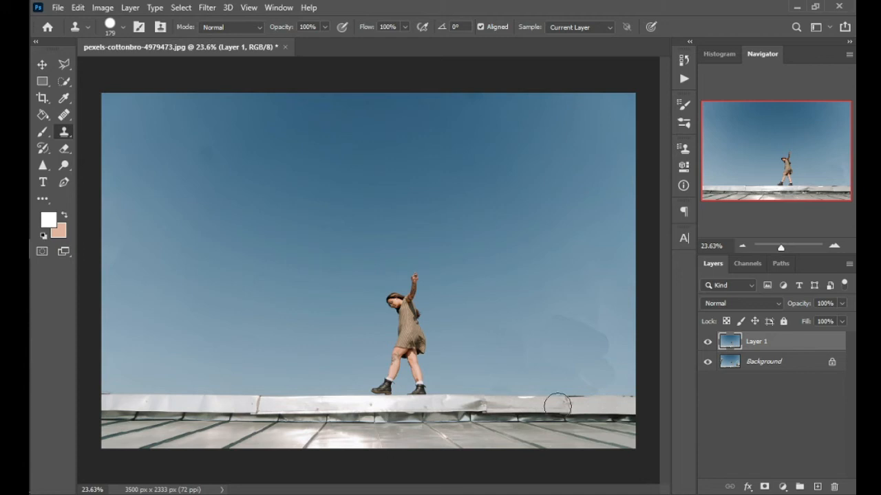
Step: Reduce the Clone Stamp brush to 49 px and clone ledge texture over the white mark on the ledge's upper edge
{"action": "scroll", "coordinate": [517, 406], "scroll_direction": "up", "scroll_amount": 3}
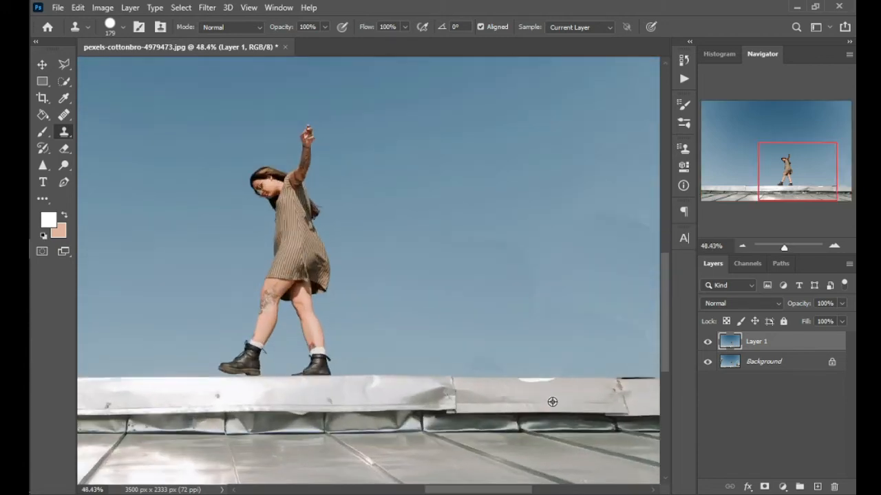
{"action": "scroll", "coordinate": [552, 401], "scroll_direction": "up", "scroll_amount": 1}
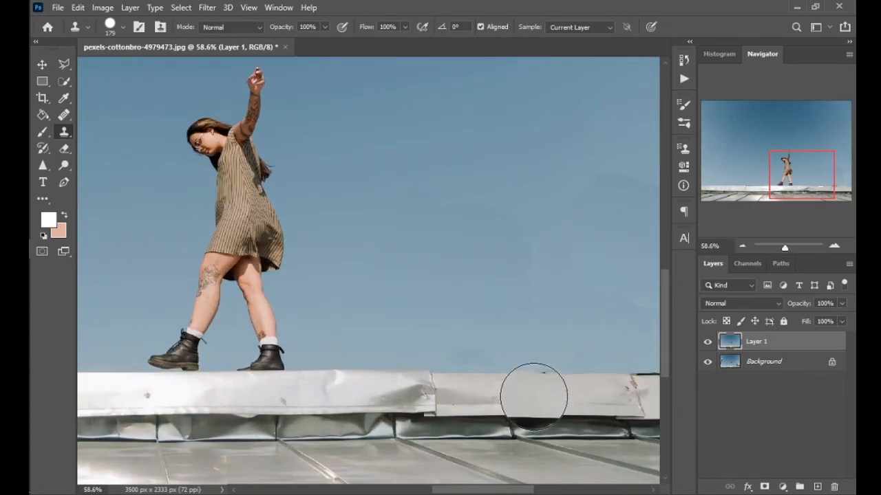
{"action": "right_click", "coordinate": [534, 396]}
{"action": "right_click", "coordinate": [509, 339]}
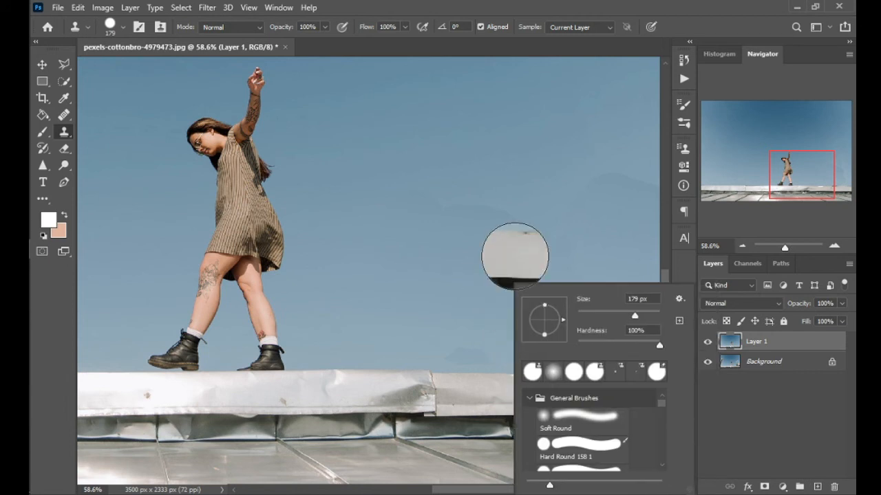
{"action": "left_click_drag", "start_coordinate": [538, 236], "coordinate": [513, 236]}
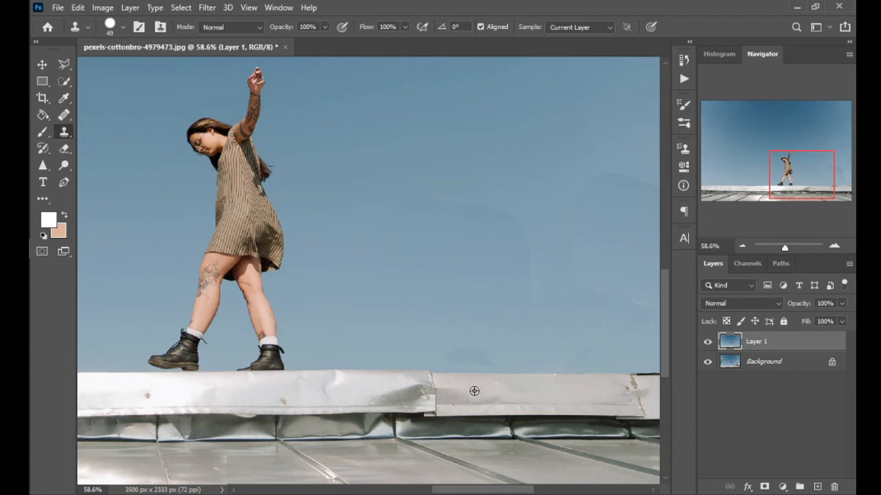
{"action": "left_click_drag", "start_coordinate": [557, 392], "coordinate": [584, 391]}
Step: Clone away the dark remnants along the ledge's upper edge near the photo's right side with a 22 px brush
{"action": "left_click_drag", "start_coordinate": [482, 492], "coordinate": [529, 491]}
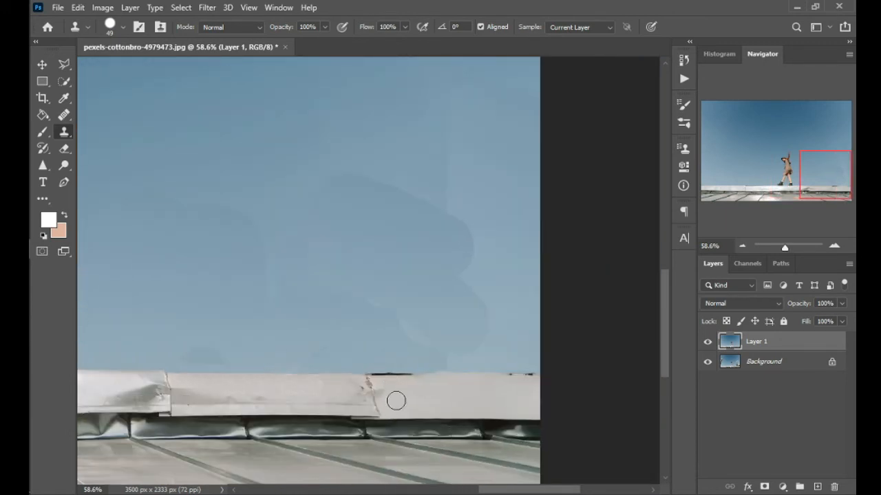
{"action": "left_click_drag", "start_coordinate": [387, 382], "coordinate": [382, 378]}
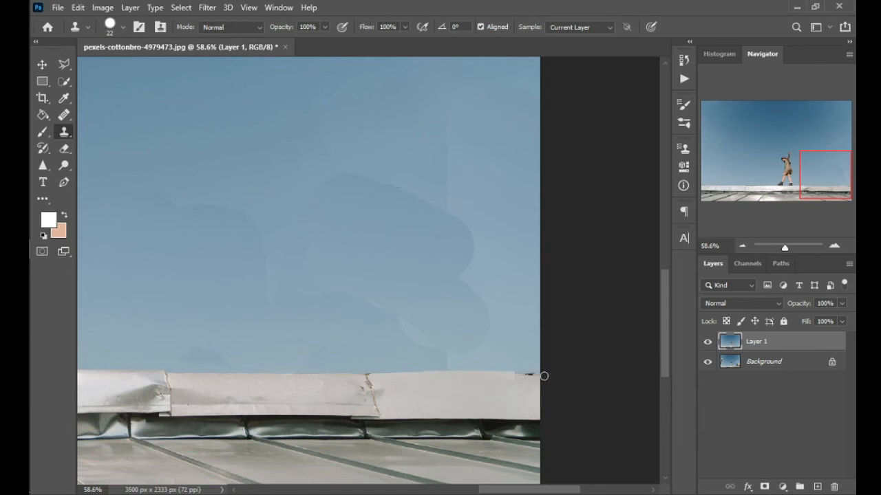
{"action": "left_click_drag", "start_coordinate": [535, 373], "coordinate": [547, 374]}
Step: Heal the clone outlines in the sky above the ledge using the Content-Aware Spot Healing Brush at 104 px
{"action": "left_click", "coordinate": [64, 115]}
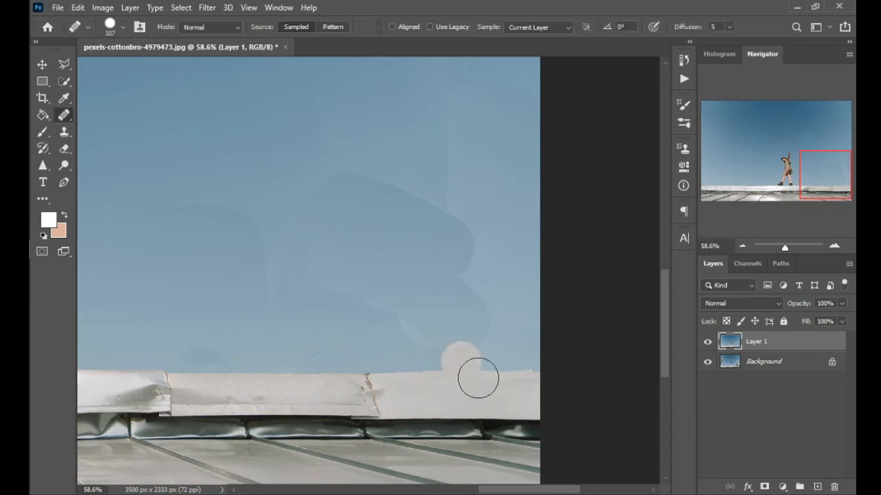
{"action": "right_click", "coordinate": [62, 115]}
{"action": "left_click", "coordinate": [135, 114]}
{"action": "mouse_move", "coordinate": [498, 392]}
{"action": "left_mouse_down"}
{"action": "mouse_move", "coordinate": [527, 391]}
{"action": "mouse_move", "coordinate": [489, 394]}
{"action": "mouse_move", "coordinate": [592, 389]}
{"action": "left_mouse_up"}
{"action": "mouse_move", "coordinate": [482, 252]}
{"action": "left_mouse_down"}
{"action": "mouse_move", "coordinate": [454, 231]}
{"action": "mouse_move", "coordinate": [245, 241]}
{"action": "mouse_move", "coordinate": [300, 187]}
{"action": "left_mouse_up"}
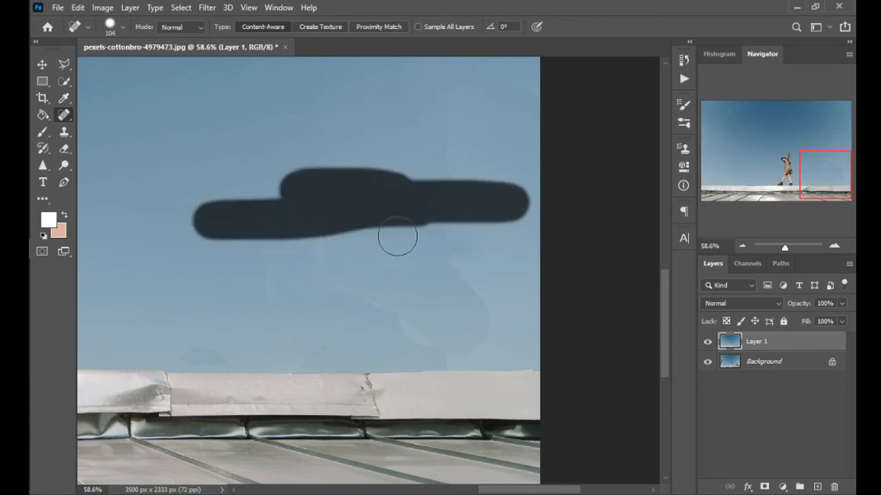
{"action": "left_click_drag", "start_coordinate": [447, 250], "coordinate": [508, 369]}
{"action": "mouse_move", "coordinate": [463, 216]}
{"action": "left_mouse_down"}
{"action": "mouse_move", "coordinate": [450, 231]}
{"action": "mouse_move", "coordinate": [432, 183]}
{"action": "left_mouse_up"}
Step: Heal the leftover streaks and tonal patches across the sky between the woman and the photo's right edge
{"action": "scroll", "coordinate": [447, 204], "scroll_direction": "down", "scroll_amount": 3}
{"action": "left_click_drag", "start_coordinate": [451, 130], "coordinate": [441, 227]}
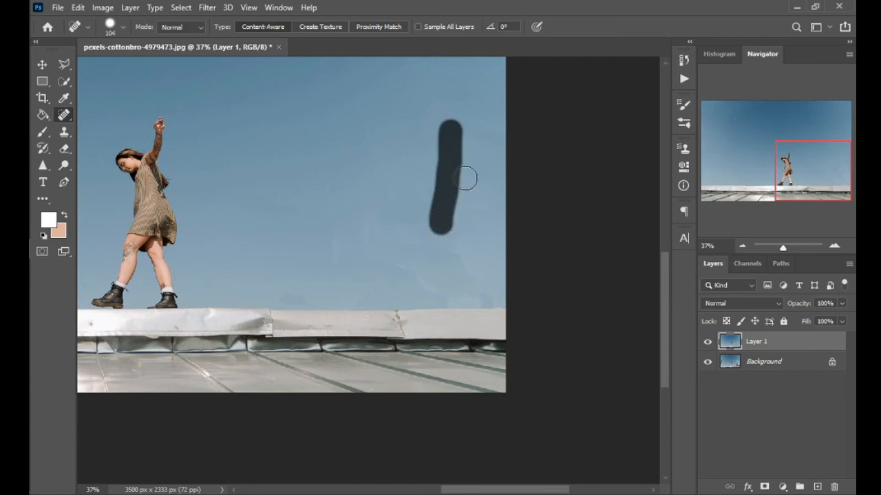
{"action": "left_click_drag", "start_coordinate": [400, 253], "coordinate": [283, 253]}
{"action": "left_click_drag", "start_coordinate": [448, 265], "coordinate": [387, 267]}
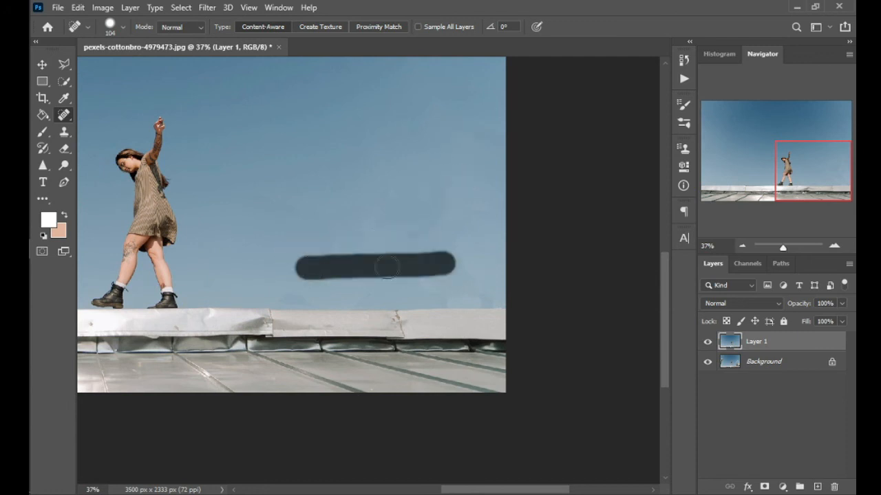
{"action": "left_click_drag", "start_coordinate": [466, 194], "coordinate": [290, 279]}
{"action": "mouse_move", "coordinate": [372, 185]}
{"action": "left_mouse_down"}
{"action": "mouse_move", "coordinate": [349, 262]}
{"action": "mouse_move", "coordinate": [360, 284]}
{"action": "left_mouse_up"}
{"action": "mouse_move", "coordinate": [445, 246]}
{"action": "left_mouse_down"}
{"action": "mouse_move", "coordinate": [485, 289]}
{"action": "mouse_move", "coordinate": [519, 283]}
{"action": "mouse_move", "coordinate": [365, 284]}
{"action": "left_mouse_up"}
{"action": "left_click_drag", "start_coordinate": [495, 290], "coordinate": [410, 292]}
{"action": "left_click_drag", "start_coordinate": [486, 291], "coordinate": [385, 292]}
{"action": "mouse_move", "coordinate": [485, 267]}
{"action": "left_mouse_down"}
{"action": "mouse_move", "coordinate": [406, 266]}
{"action": "mouse_move", "coordinate": [462, 237]}
{"action": "mouse_move", "coordinate": [384, 236]}
{"action": "left_mouse_up"}
{"action": "left_click_drag", "start_coordinate": [413, 278], "coordinate": [276, 292]}
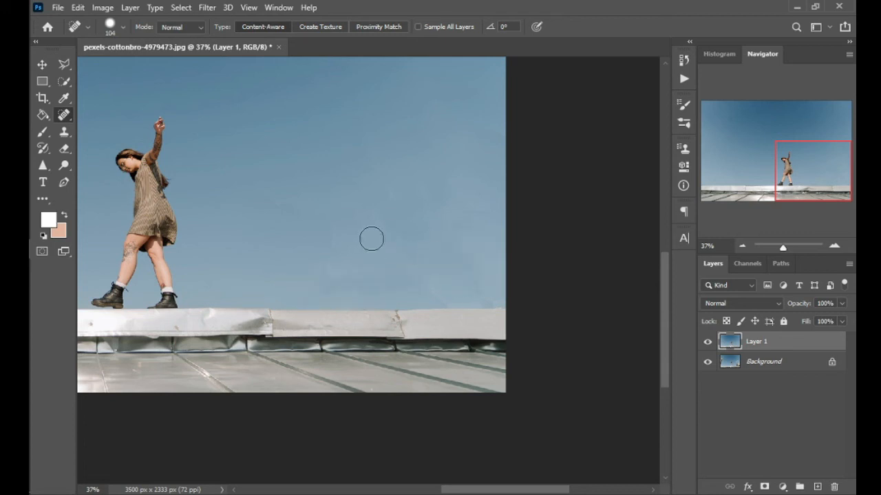
Step: Smooth the last uneven sky tones with long healing strokes just above the ledge and diagonally toward the photo's right edge
{"action": "mouse_move", "coordinate": [391, 235]}
{"action": "left_mouse_down"}
{"action": "mouse_move", "coordinate": [342, 236]}
{"action": "mouse_move", "coordinate": [300, 253]}
{"action": "left_mouse_up"}
{"action": "left_click_drag", "start_coordinate": [359, 286], "coordinate": [495, 274]}
{"action": "left_click_drag", "start_coordinate": [311, 286], "coordinate": [488, 288]}
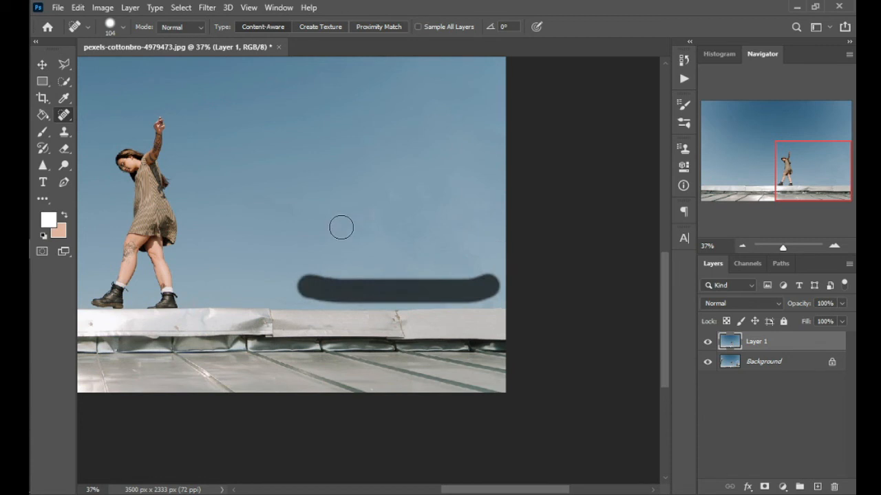
{"action": "mouse_move", "coordinate": [323, 235]}
{"action": "left_mouse_down"}
{"action": "mouse_move", "coordinate": [544, 174]}
{"action": "mouse_move", "coordinate": [590, 142]}
{"action": "left_mouse_up"}
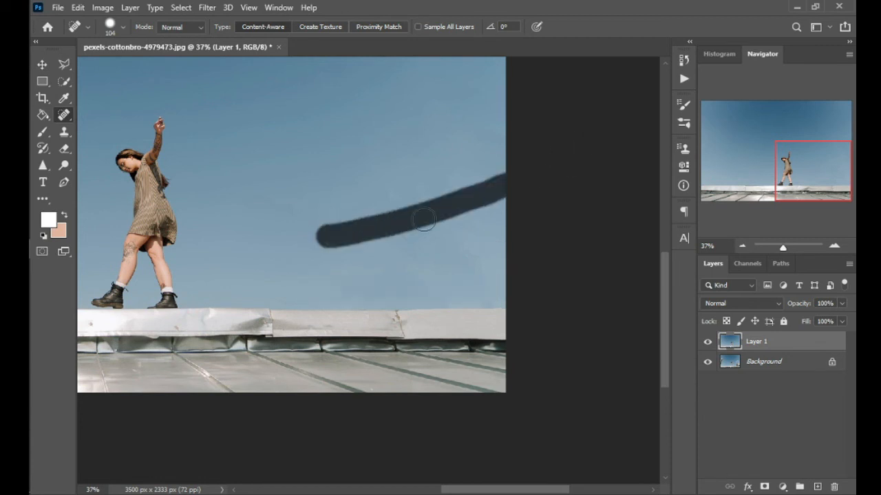
{"action": "left_click_drag", "start_coordinate": [338, 234], "coordinate": [637, 96]}
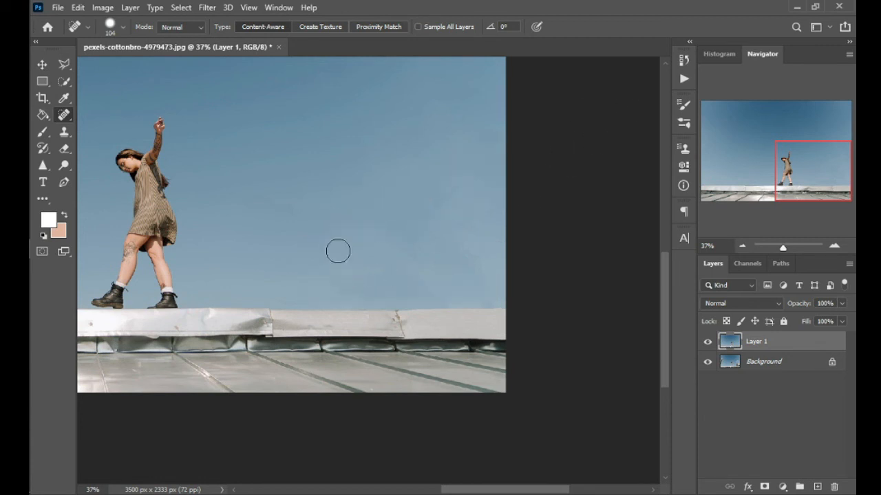
{"action": "left_click_drag", "start_coordinate": [442, 287], "coordinate": [505, 285]}
{"action": "mouse_move", "coordinate": [509, 176]}
{"action": "left_mouse_down"}
{"action": "mouse_move", "coordinate": [378, 243]}
{"action": "mouse_move", "coordinate": [568, 143]}
{"action": "left_mouse_up"}
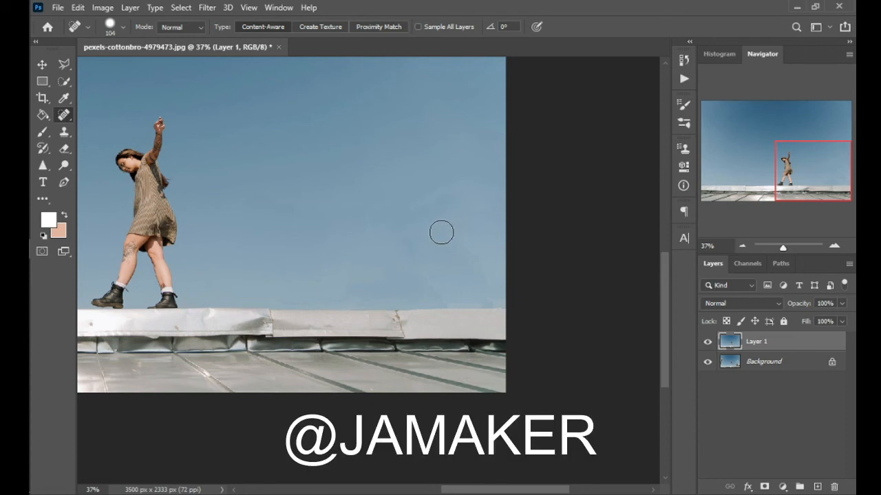
{"action": "left_click_drag", "start_coordinate": [453, 206], "coordinate": [399, 253]}
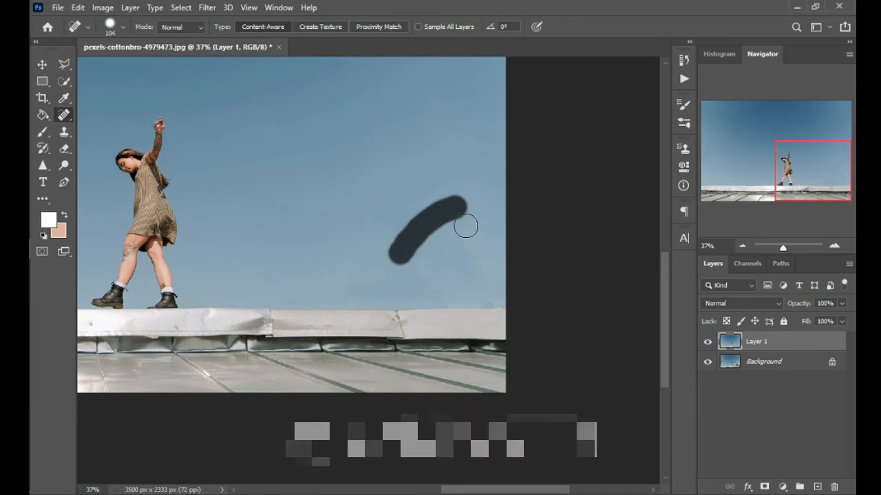
Step: Heal the remaining uneven sky patch above the ledge near the photo's right edge with one long diagonal Spot Healing Brush stroke
{"action": "mouse_move", "coordinate": [452, 227]}
{"action": "left_mouse_down"}
{"action": "mouse_move", "coordinate": [491, 287]}
{"action": "mouse_move", "coordinate": [527, 284]}
{"action": "left_mouse_up"}
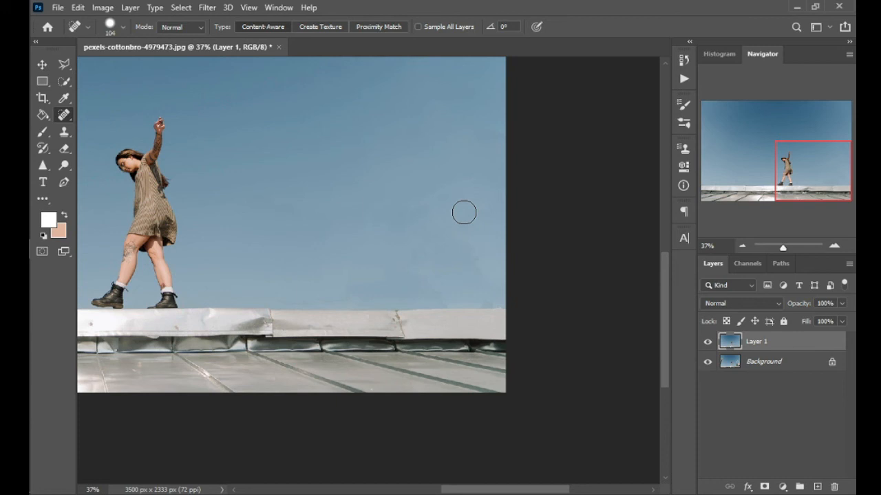
Step: Compare the whole retouched photo with the original by temporarily hiding Layer 1 and showing it again
{"action": "scroll", "coordinate": [467, 211], "scroll_direction": "down", "scroll_amount": 3}
{"action": "scroll", "coordinate": [393, 211], "scroll_direction": "up", "scroll_amount": 1}
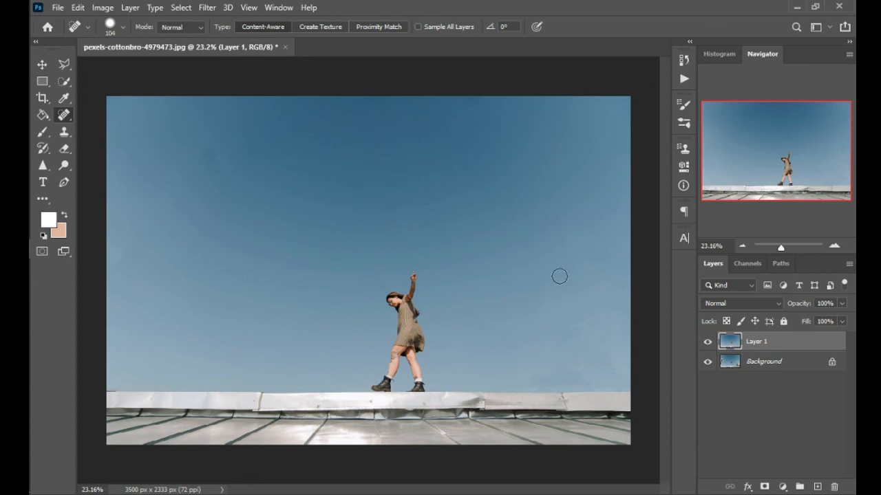
{"action": "left_click", "coordinate": [708, 342]}
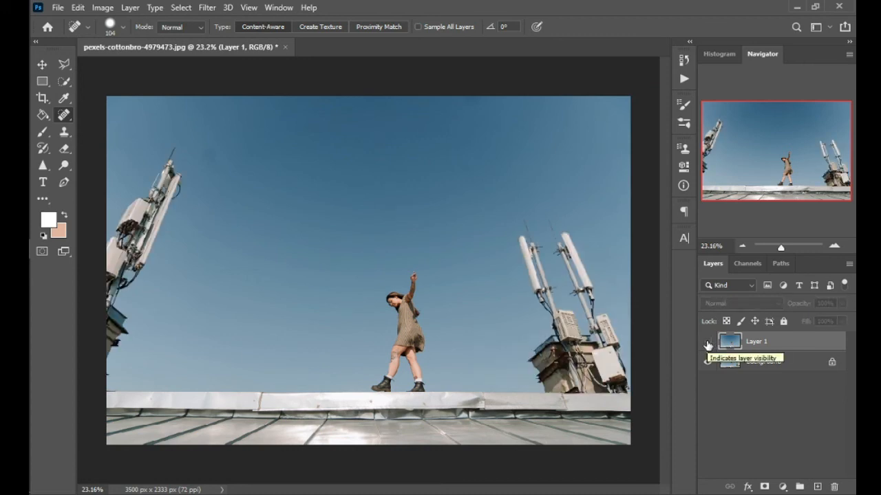
{"action": "left_click", "coordinate": [708, 343]}
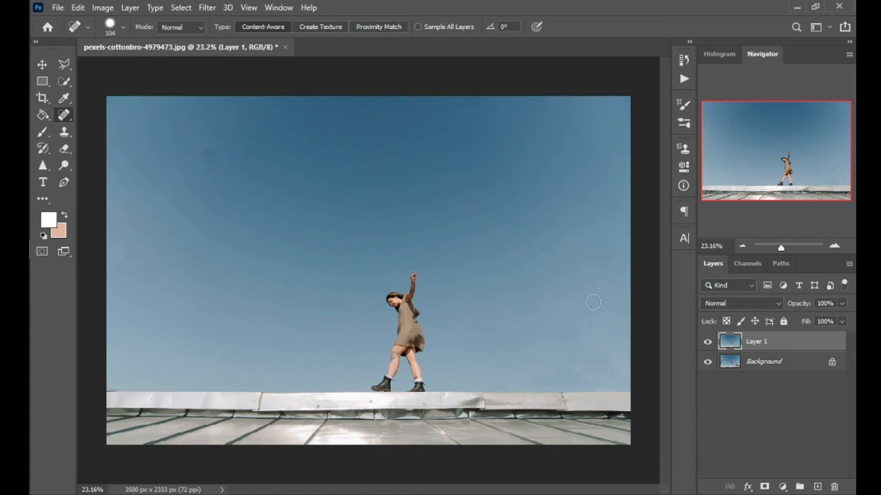
{"action": "left_click", "coordinate": [60, 84]}
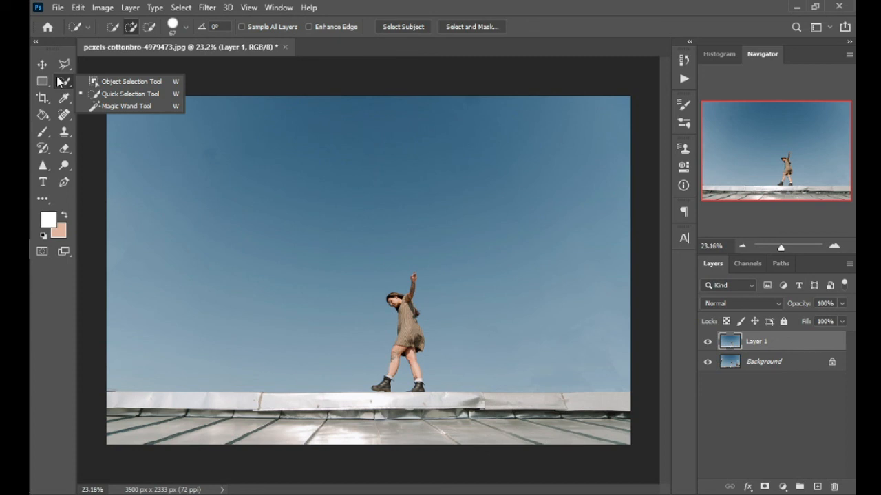
{"action": "left_click", "coordinate": [63, 65]}
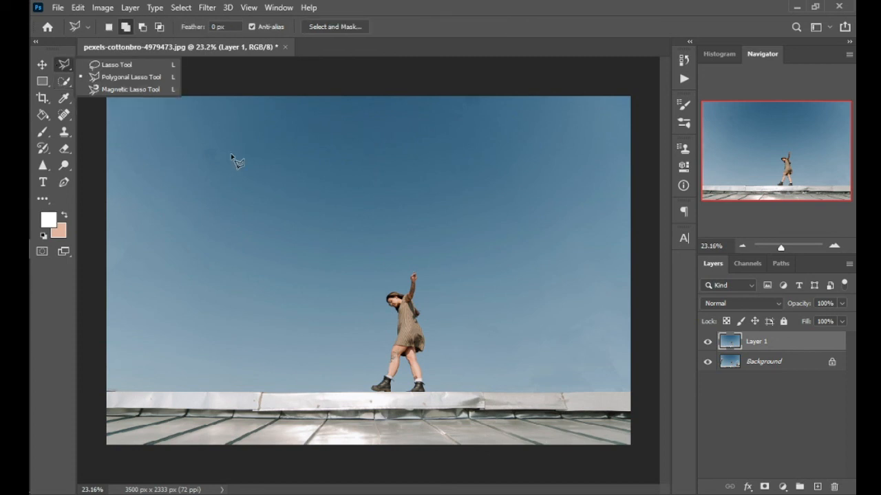
{"action": "left_click", "coordinate": [42, 64]}
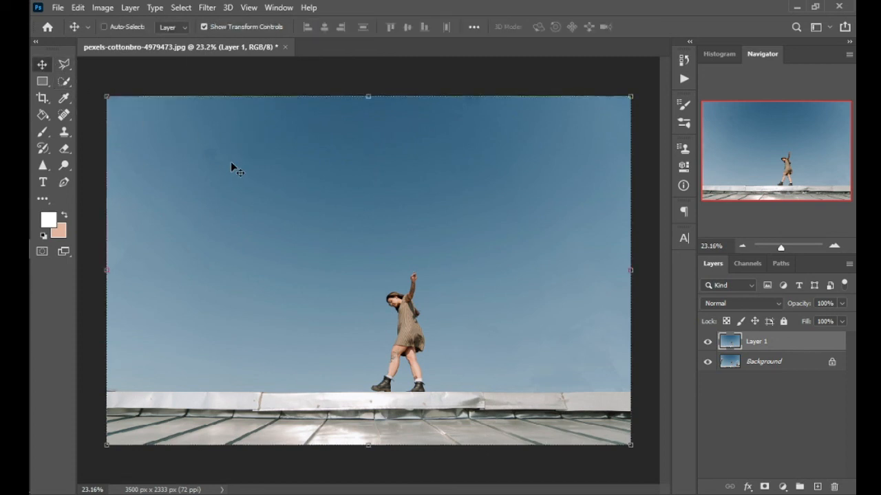